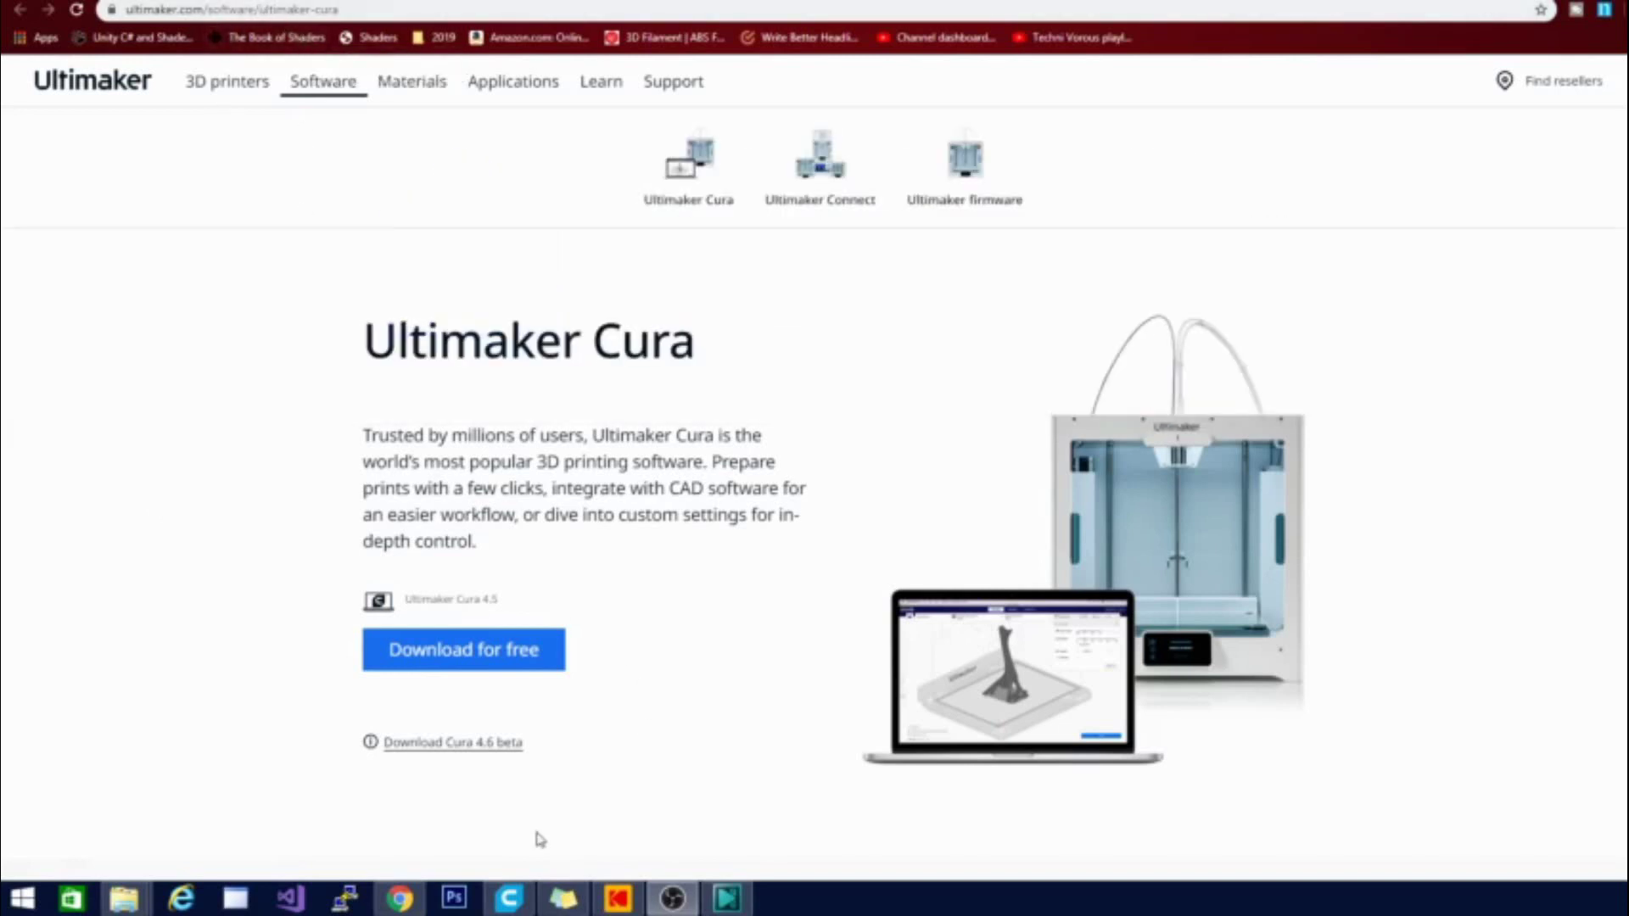
Step: Download the Cura 4.6 beta release from its download link
click(373, 747)
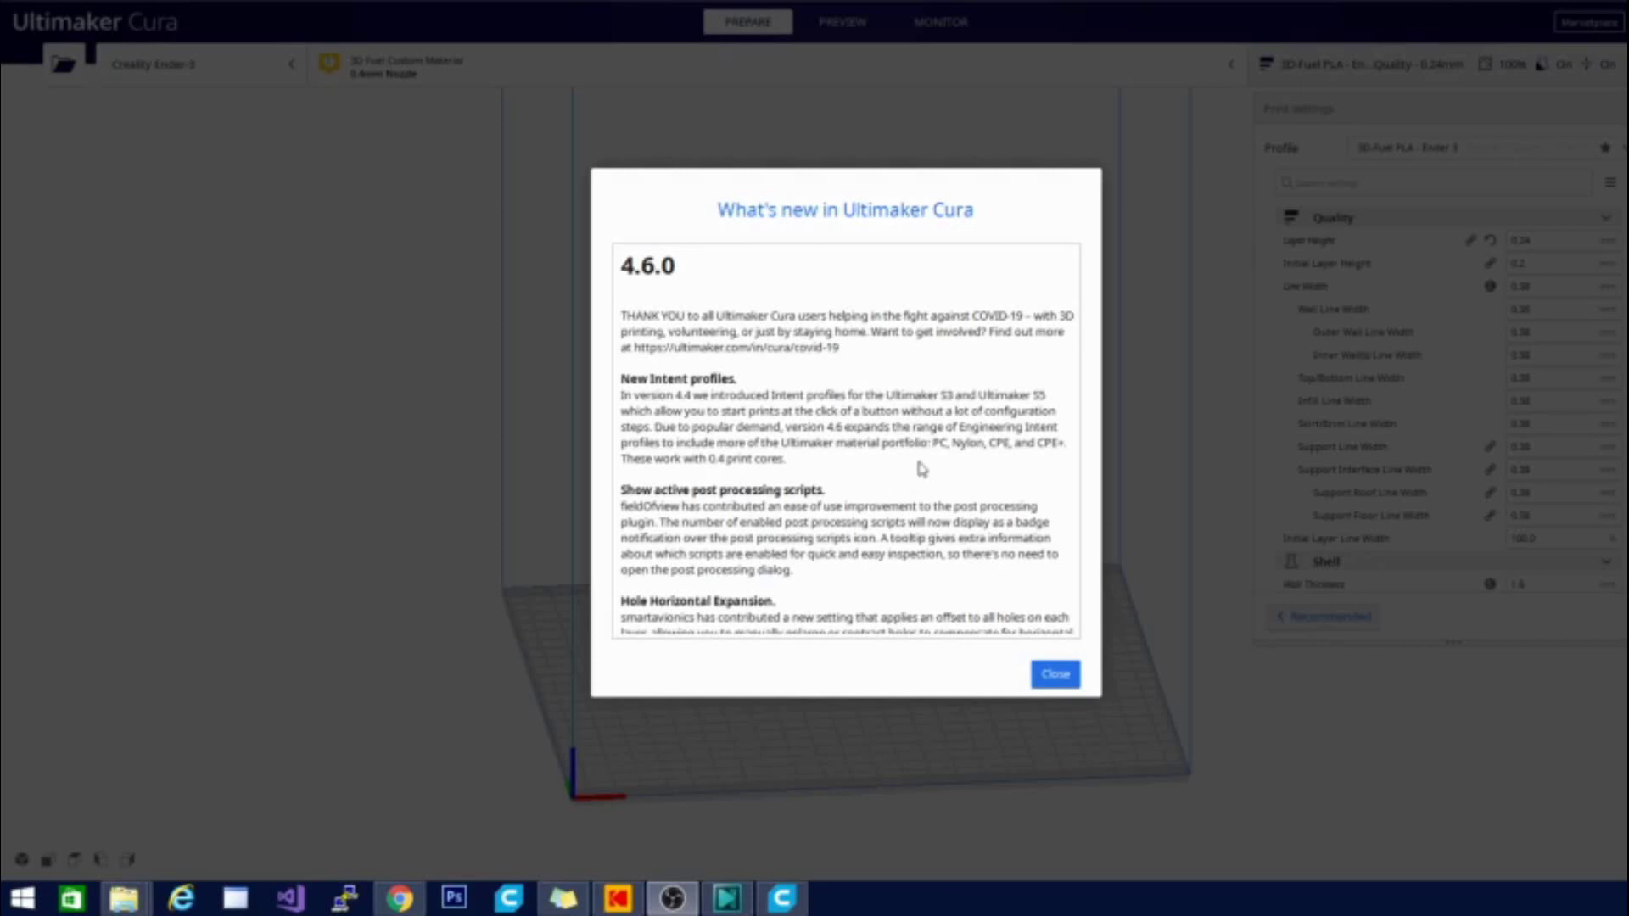
click(956, 489)
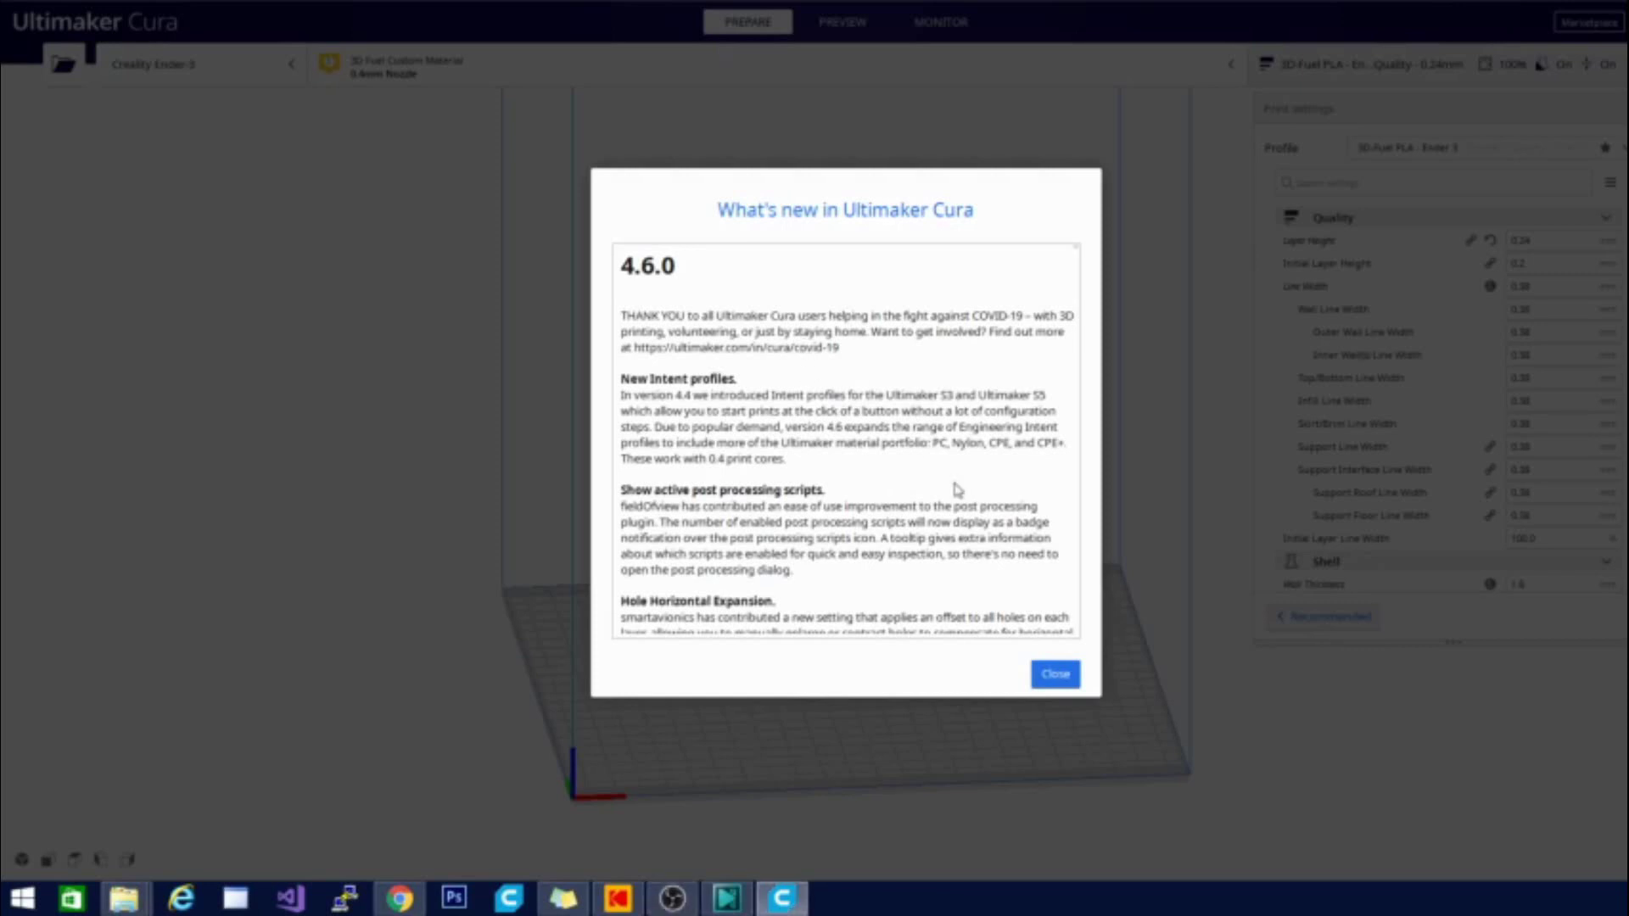
scroll(957, 489, down, 5)
scroll(955, 490, up, 5)
scroll(952, 490, down, 2)
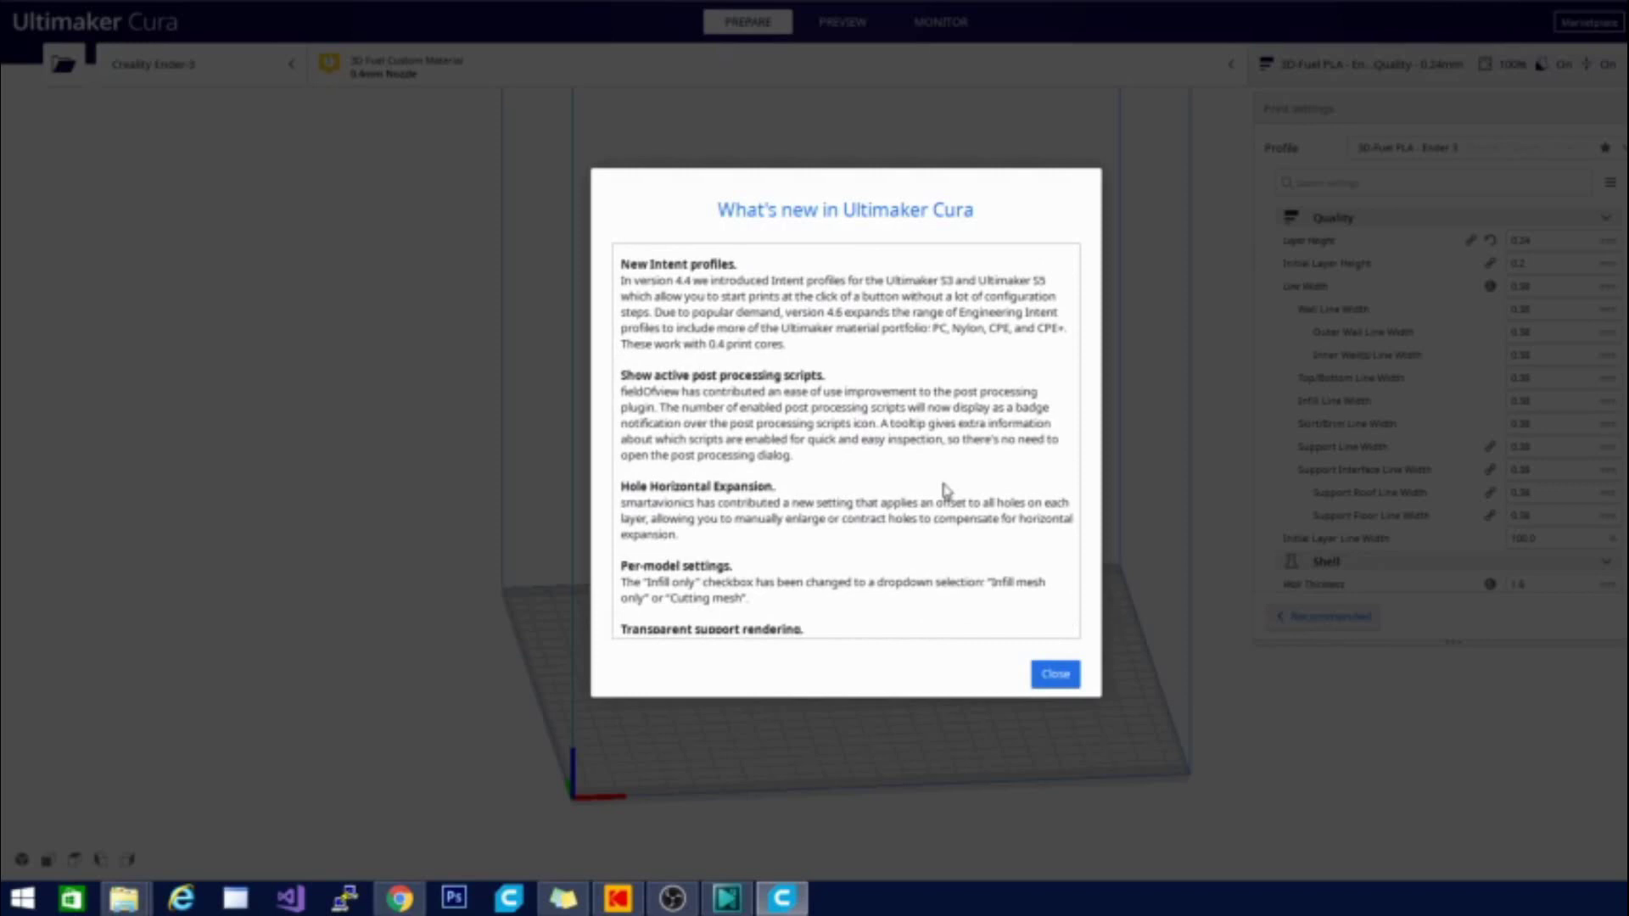
scroll(945, 491, down, 4)
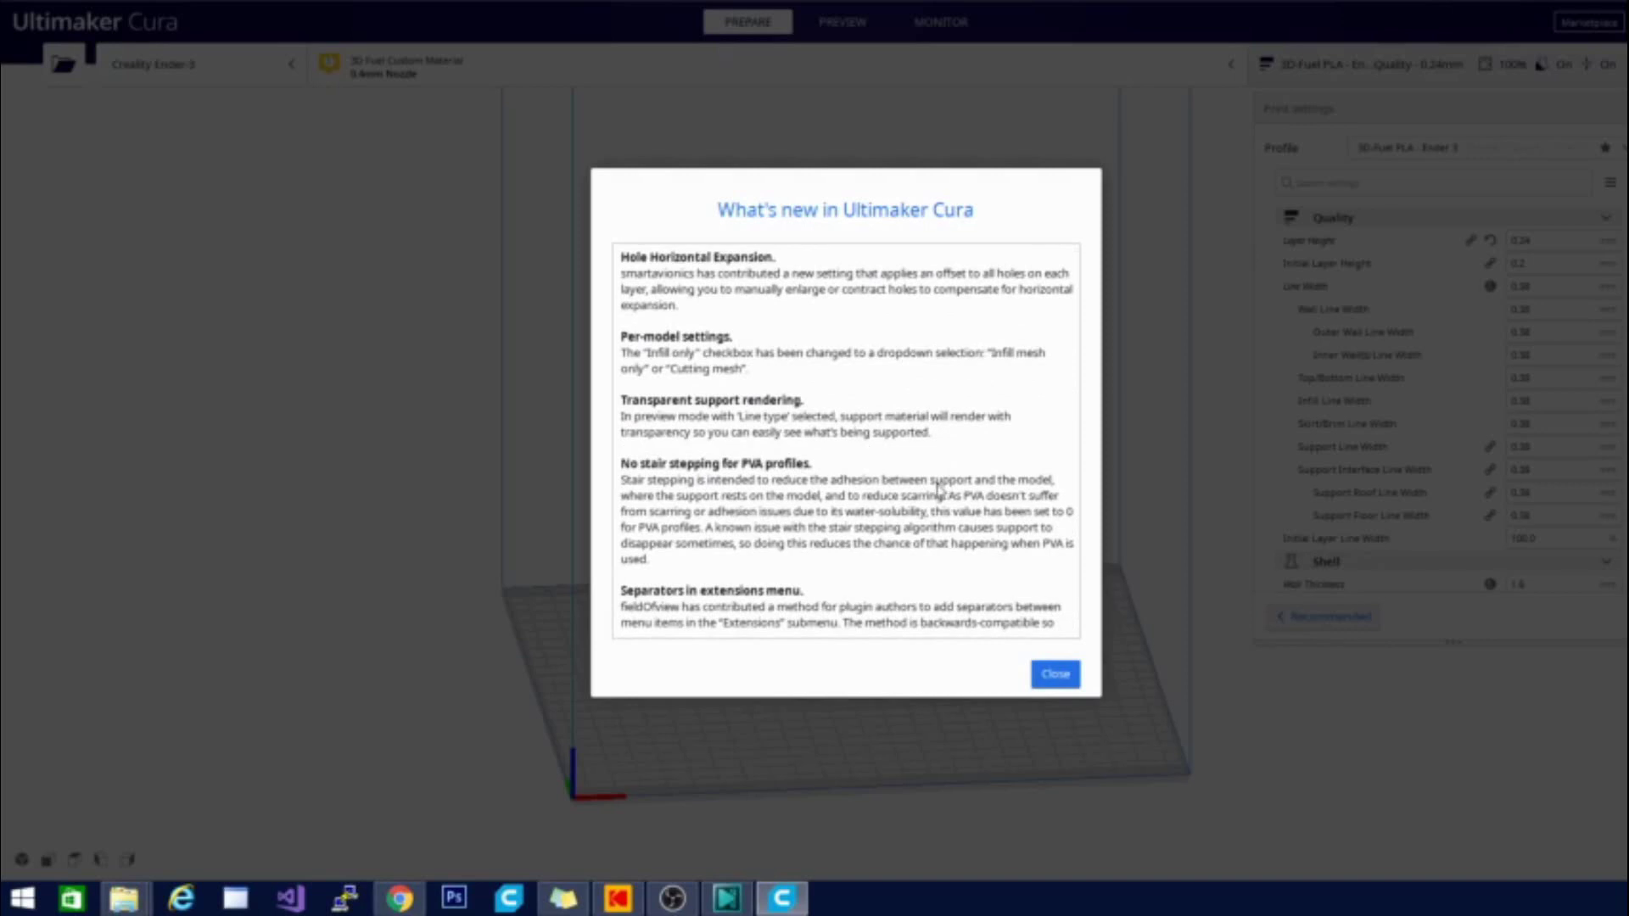
scroll(939, 491, up, 6)
scroll(931, 500, down, 2)
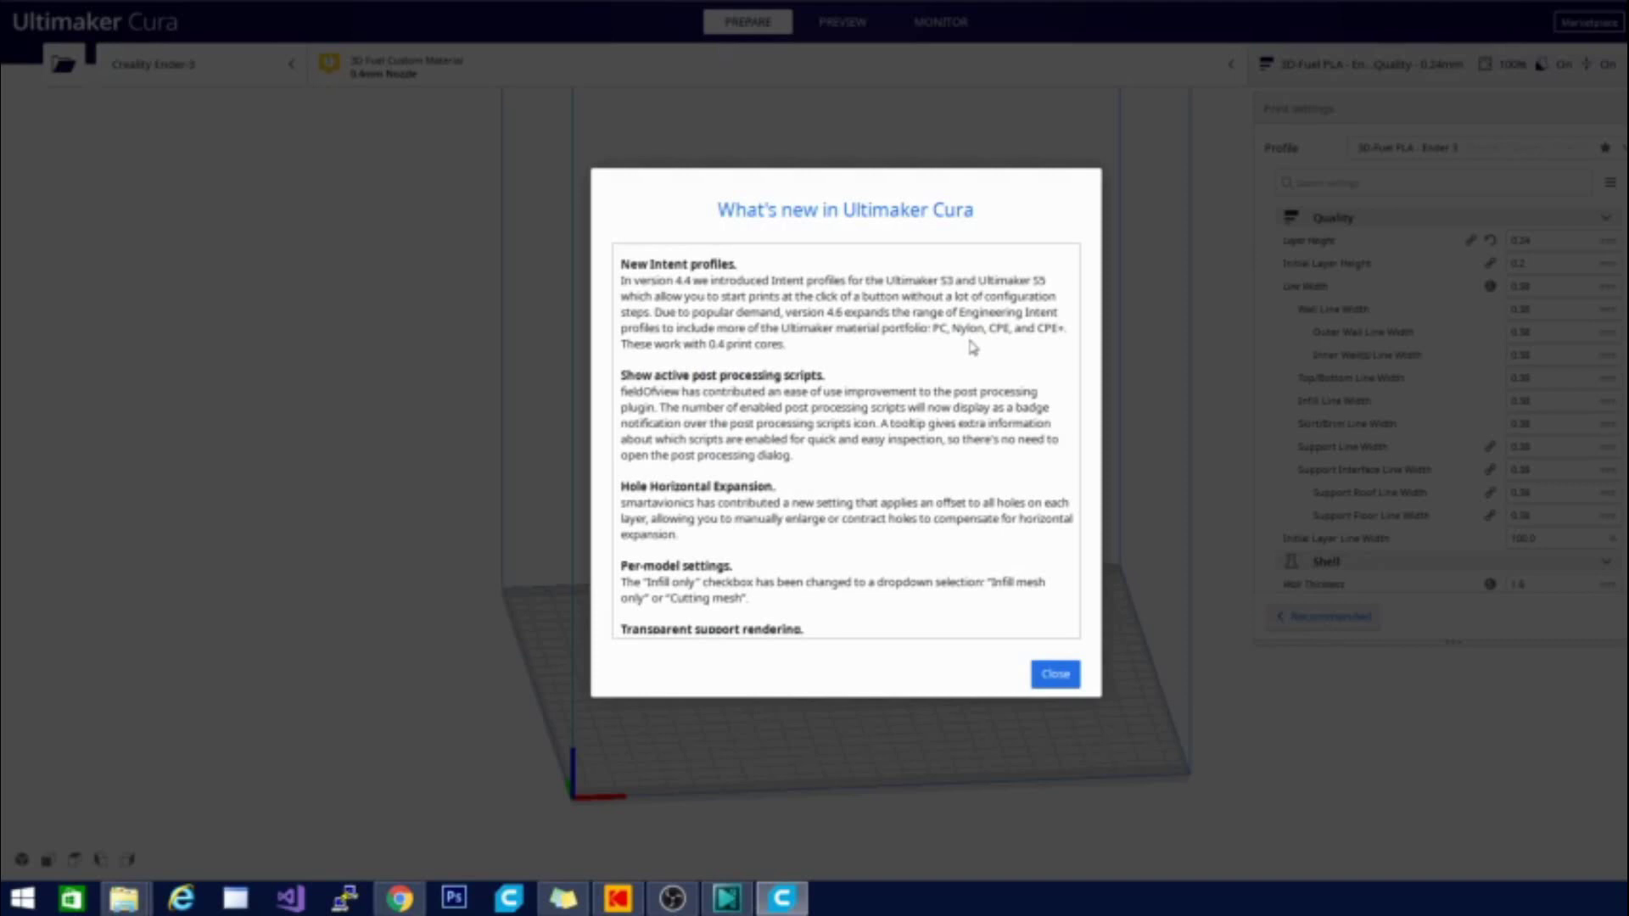
scroll(971, 347, down, 3)
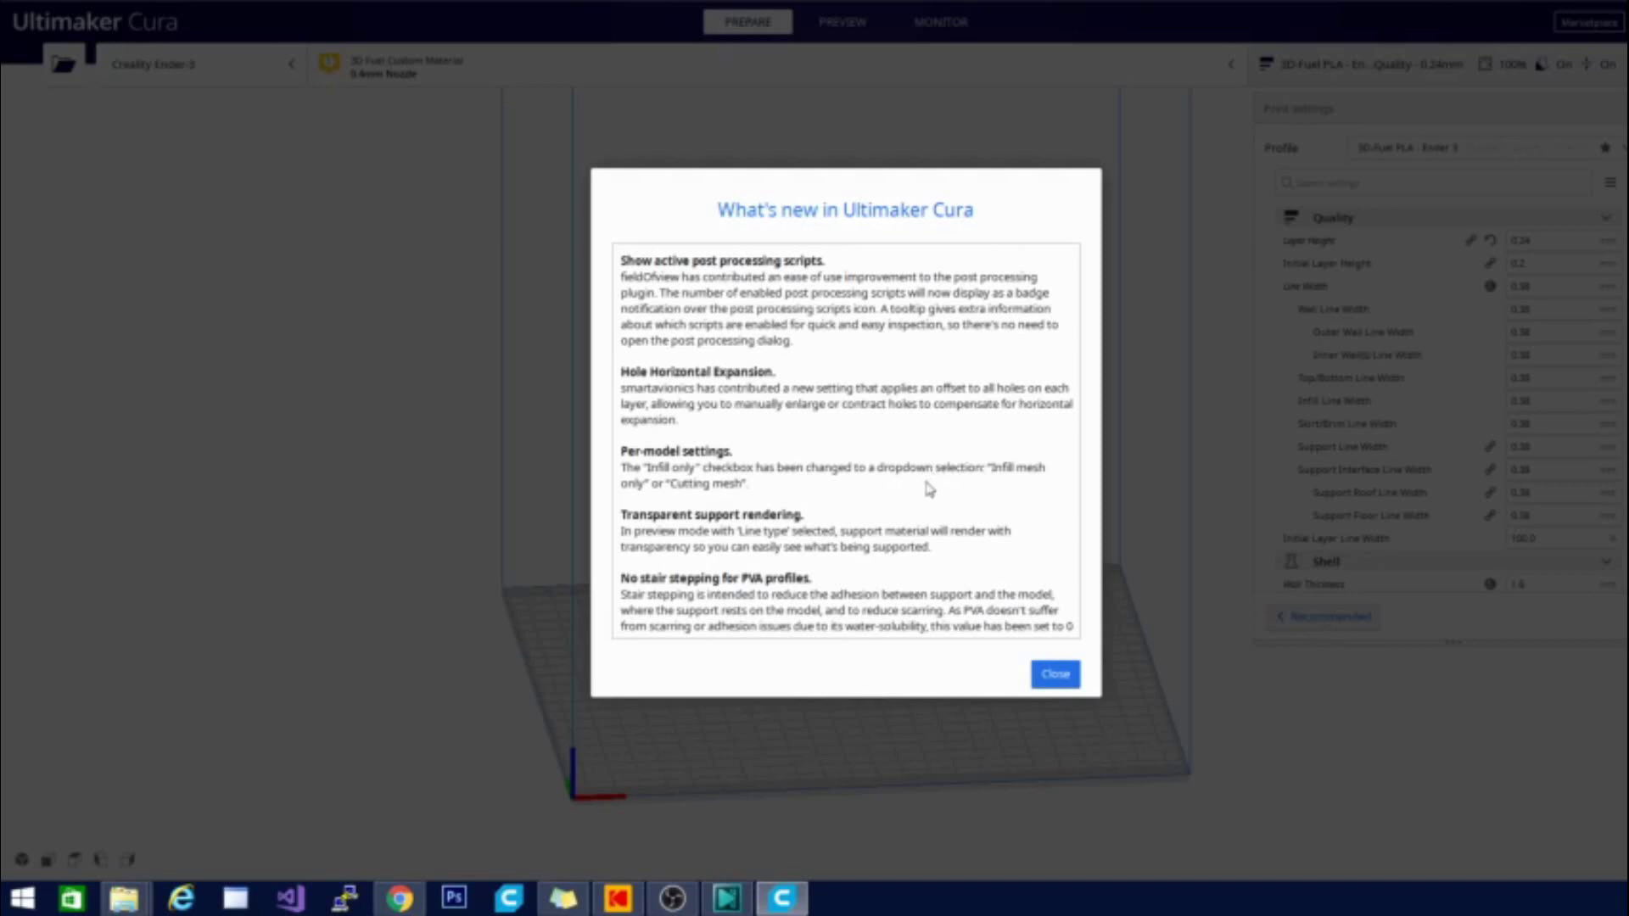
Step: Read through the 4.6.0 What's new release notes, then close the dialog
scroll(912, 513, down, 5)
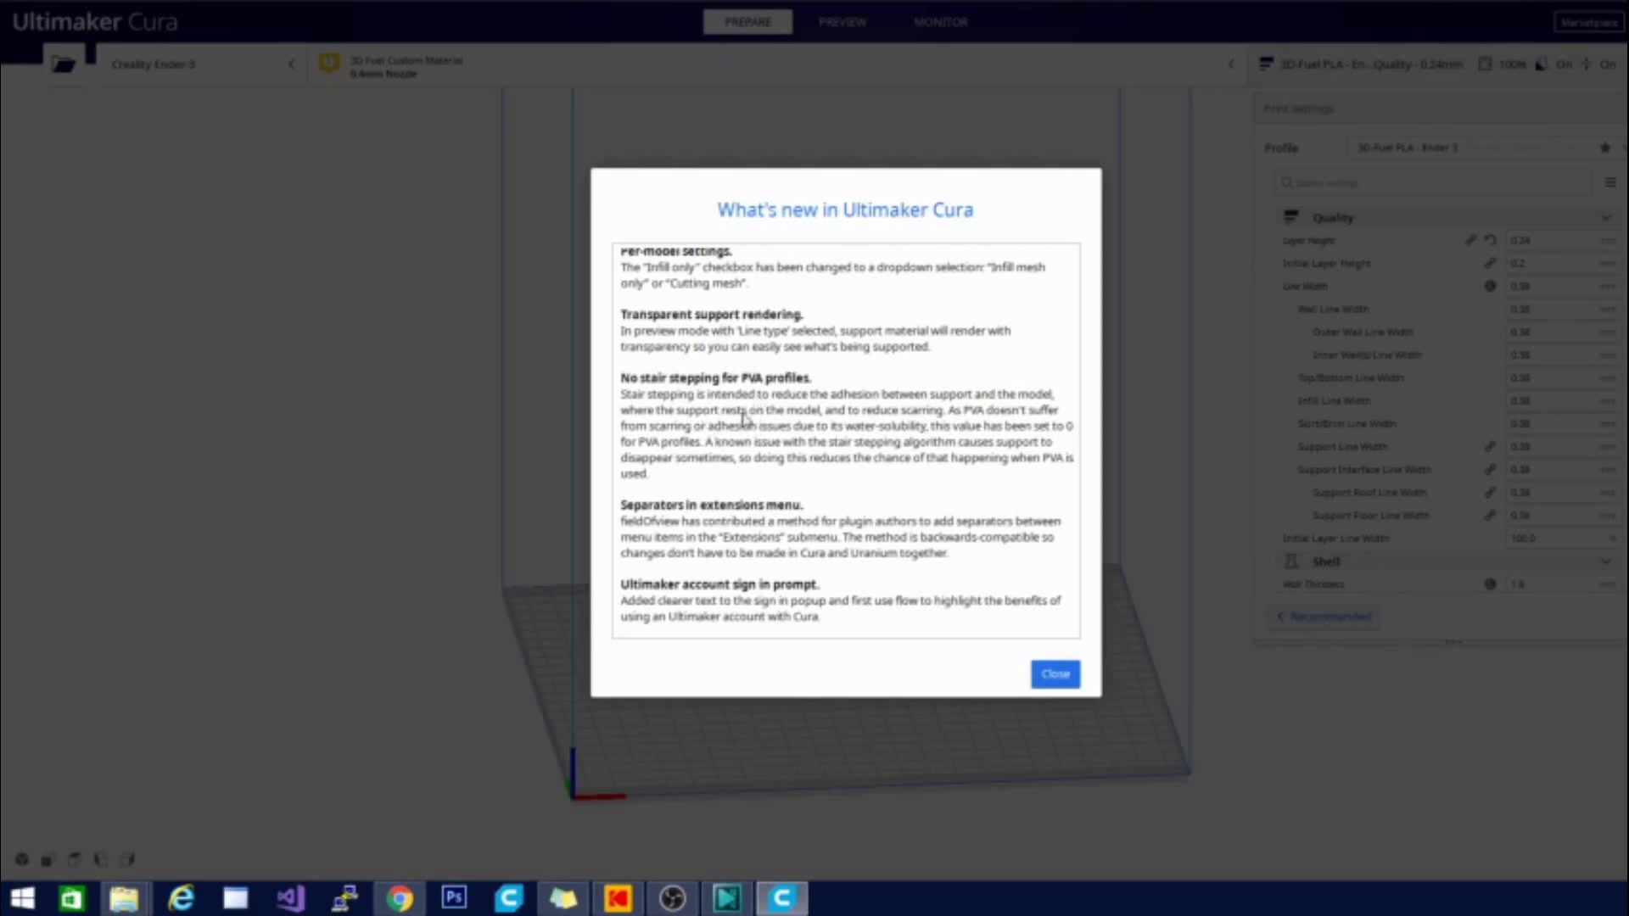
scroll(740, 452, down, 3)
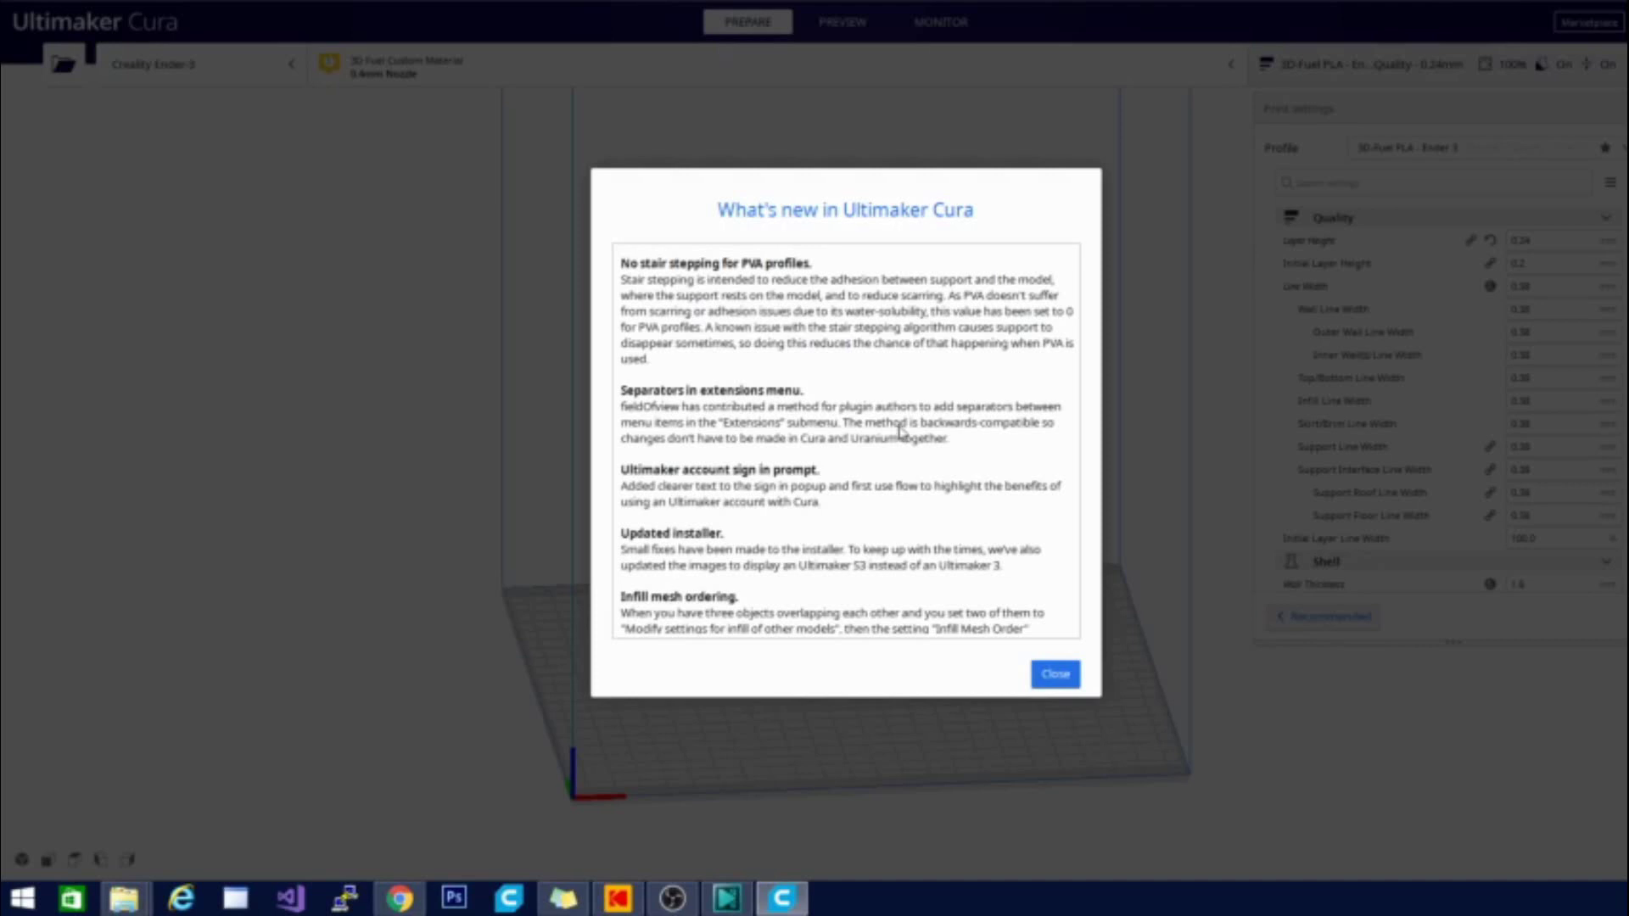
scroll(901, 431, down, 3)
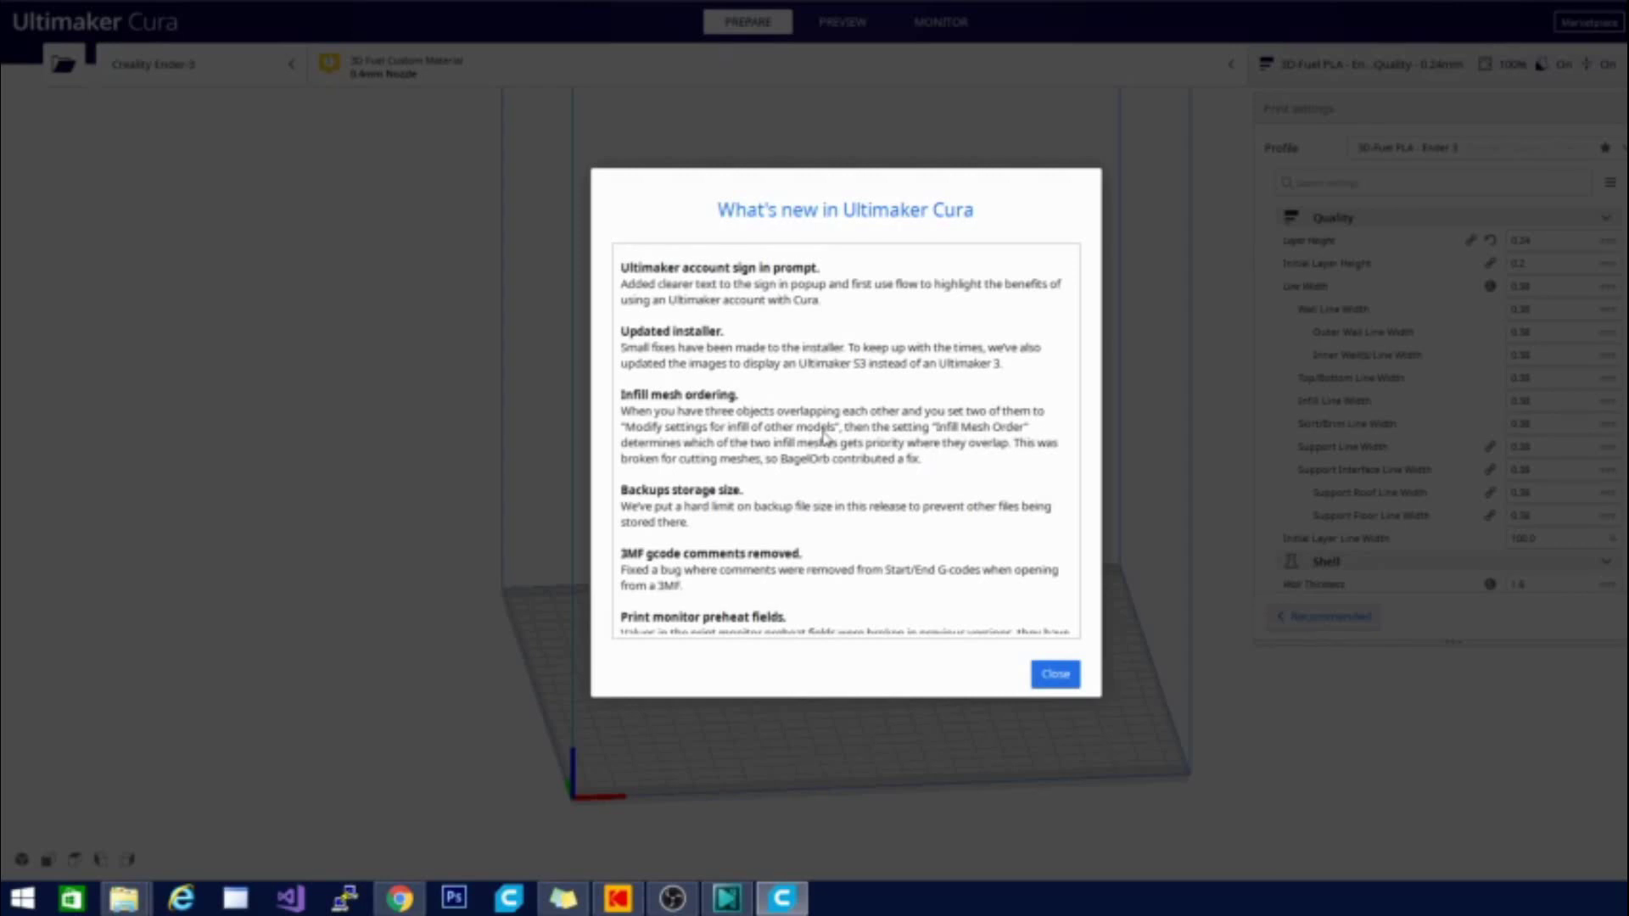
scroll(822, 439, down, 3)
scroll(818, 452, down, 3)
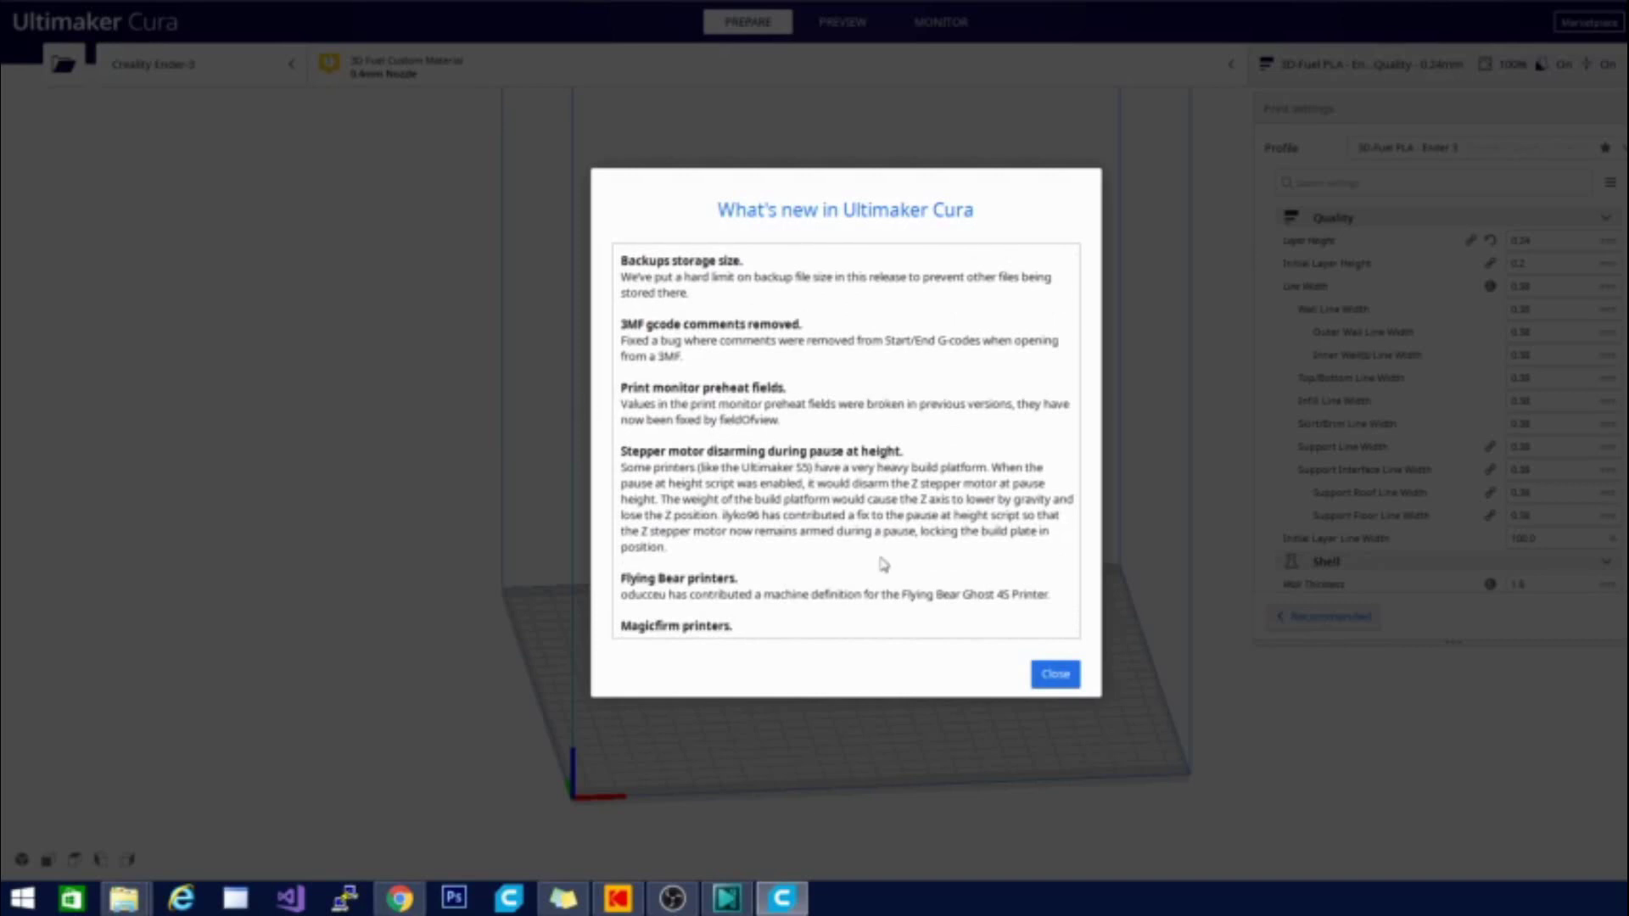
scroll(766, 413, down, 9)
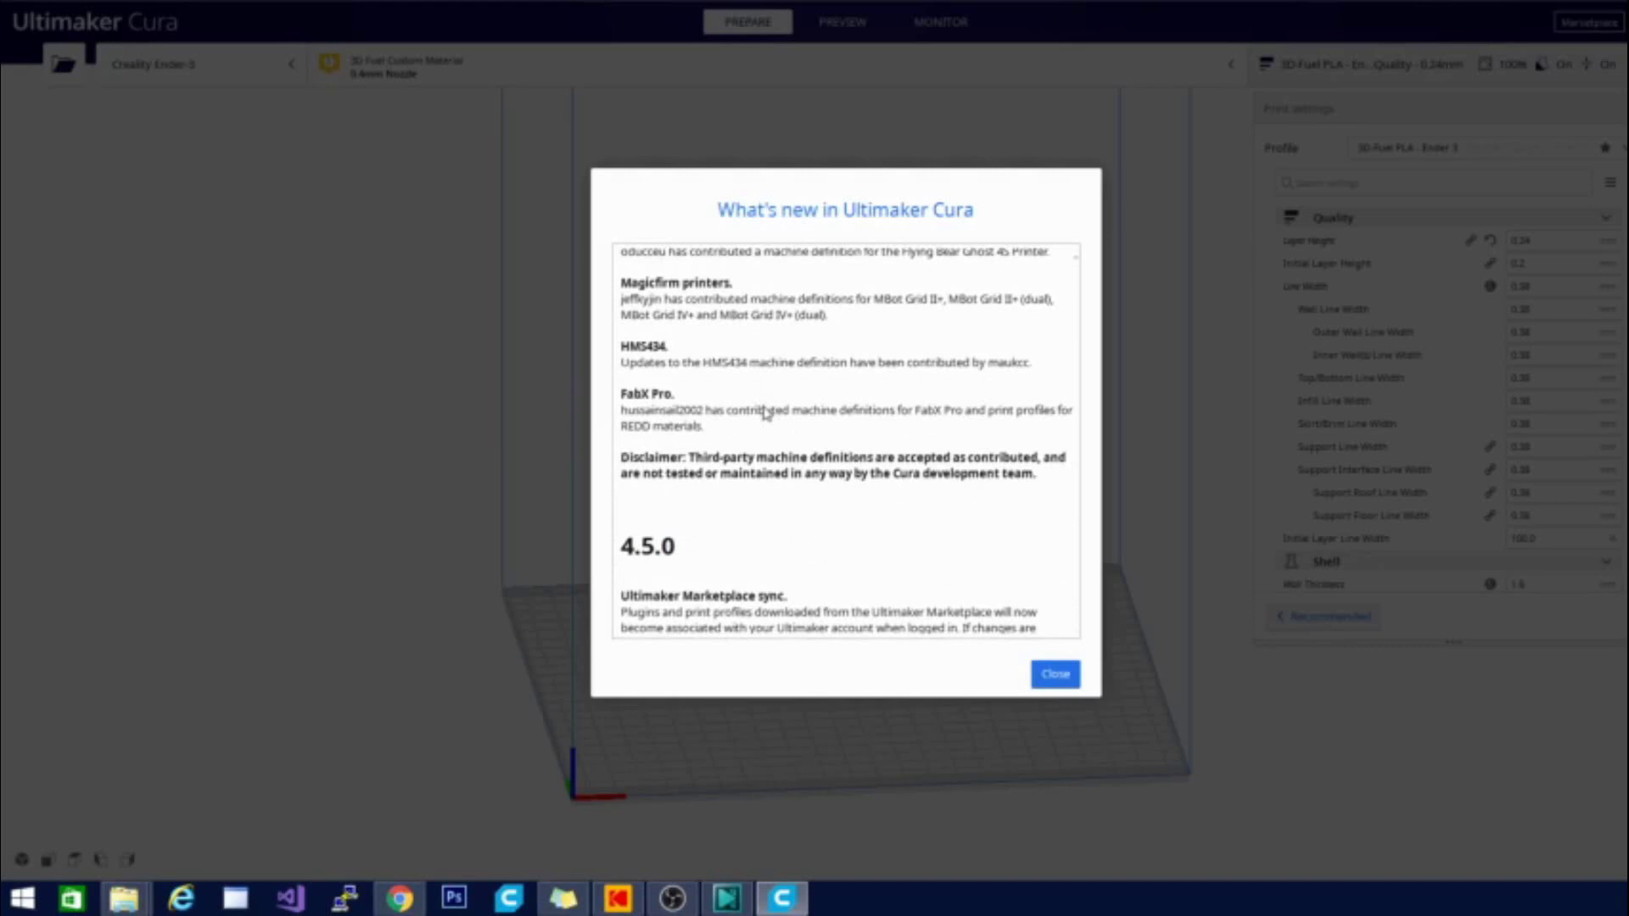
scroll(766, 414, down, 4)
scroll(768, 415, up, 7)
scroll(768, 415, up, 6)
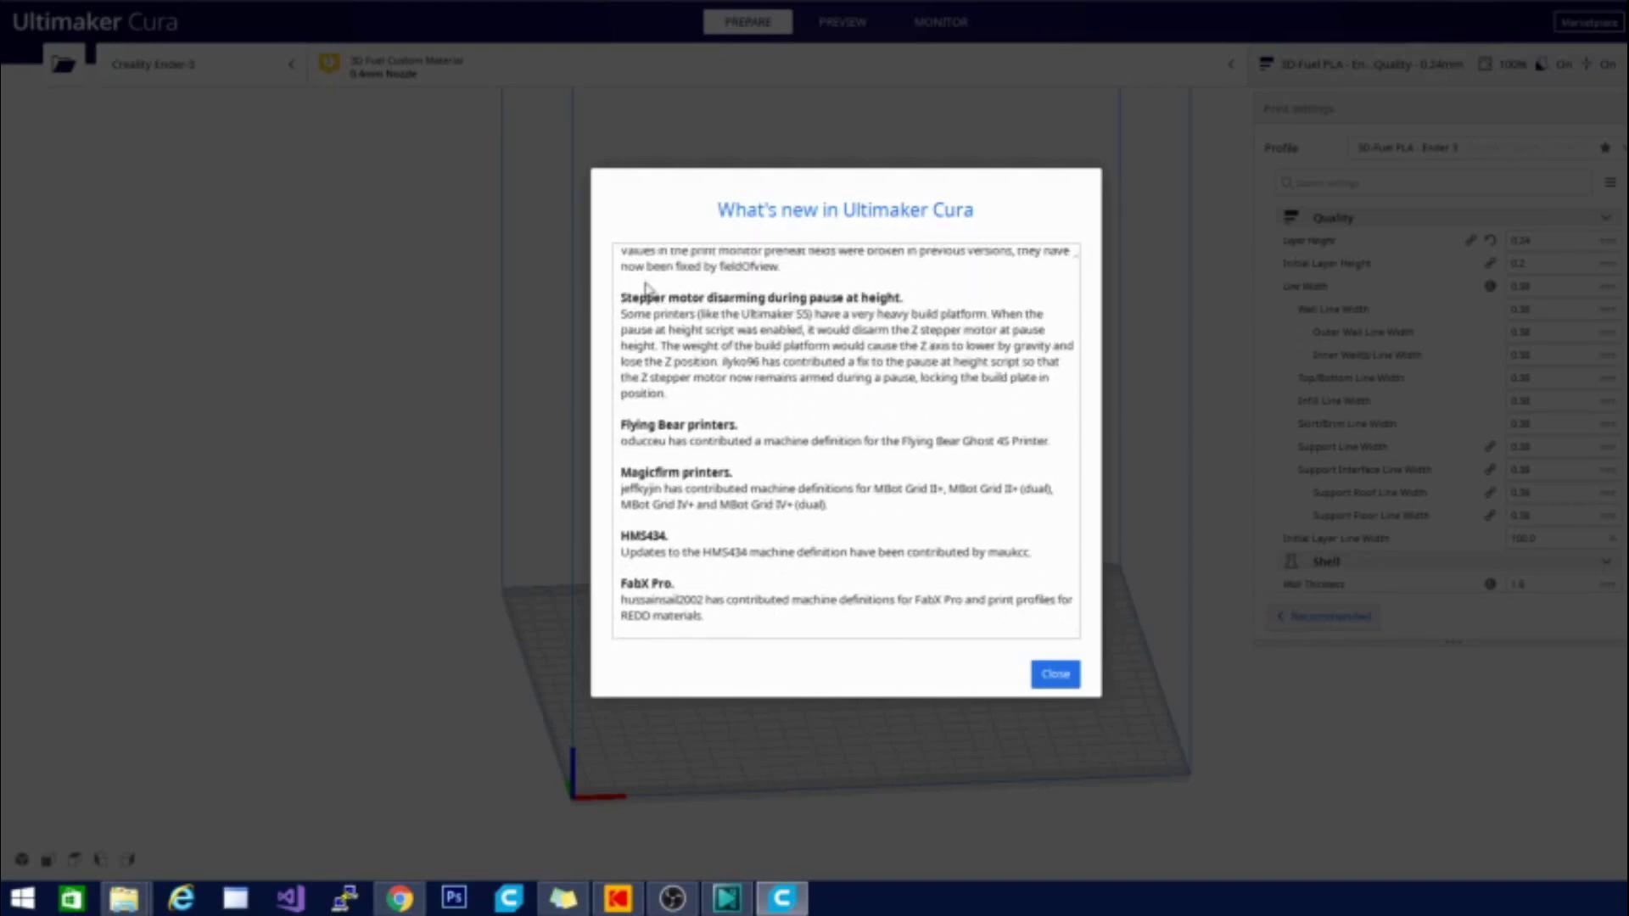
scroll(679, 415, down, 6)
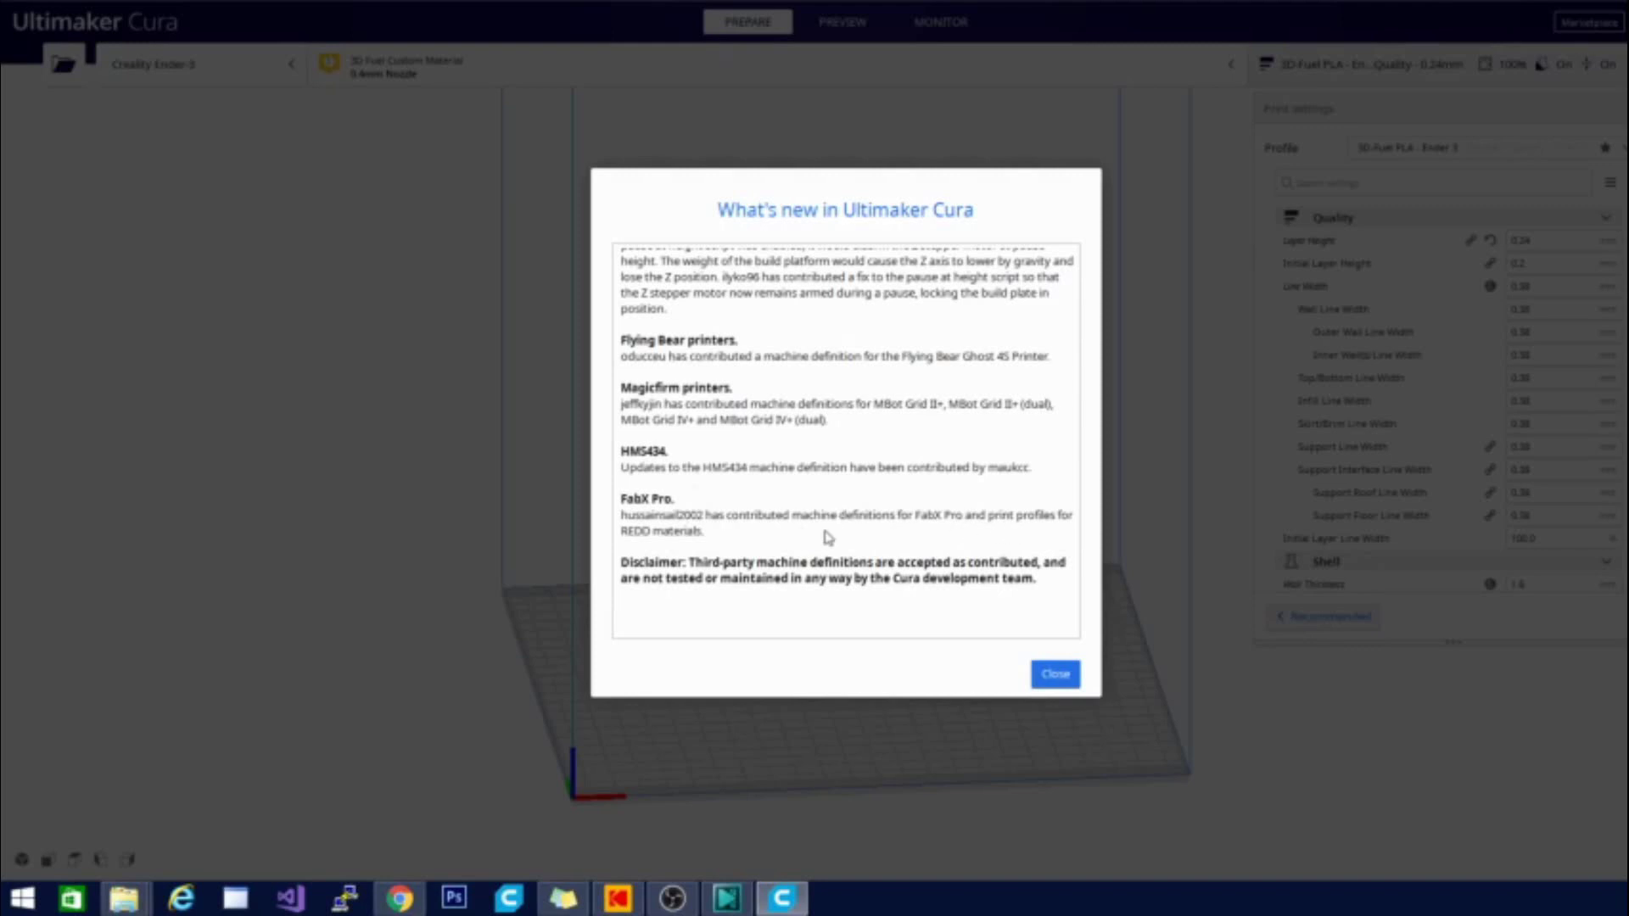
scroll(745, 473, up, 10)
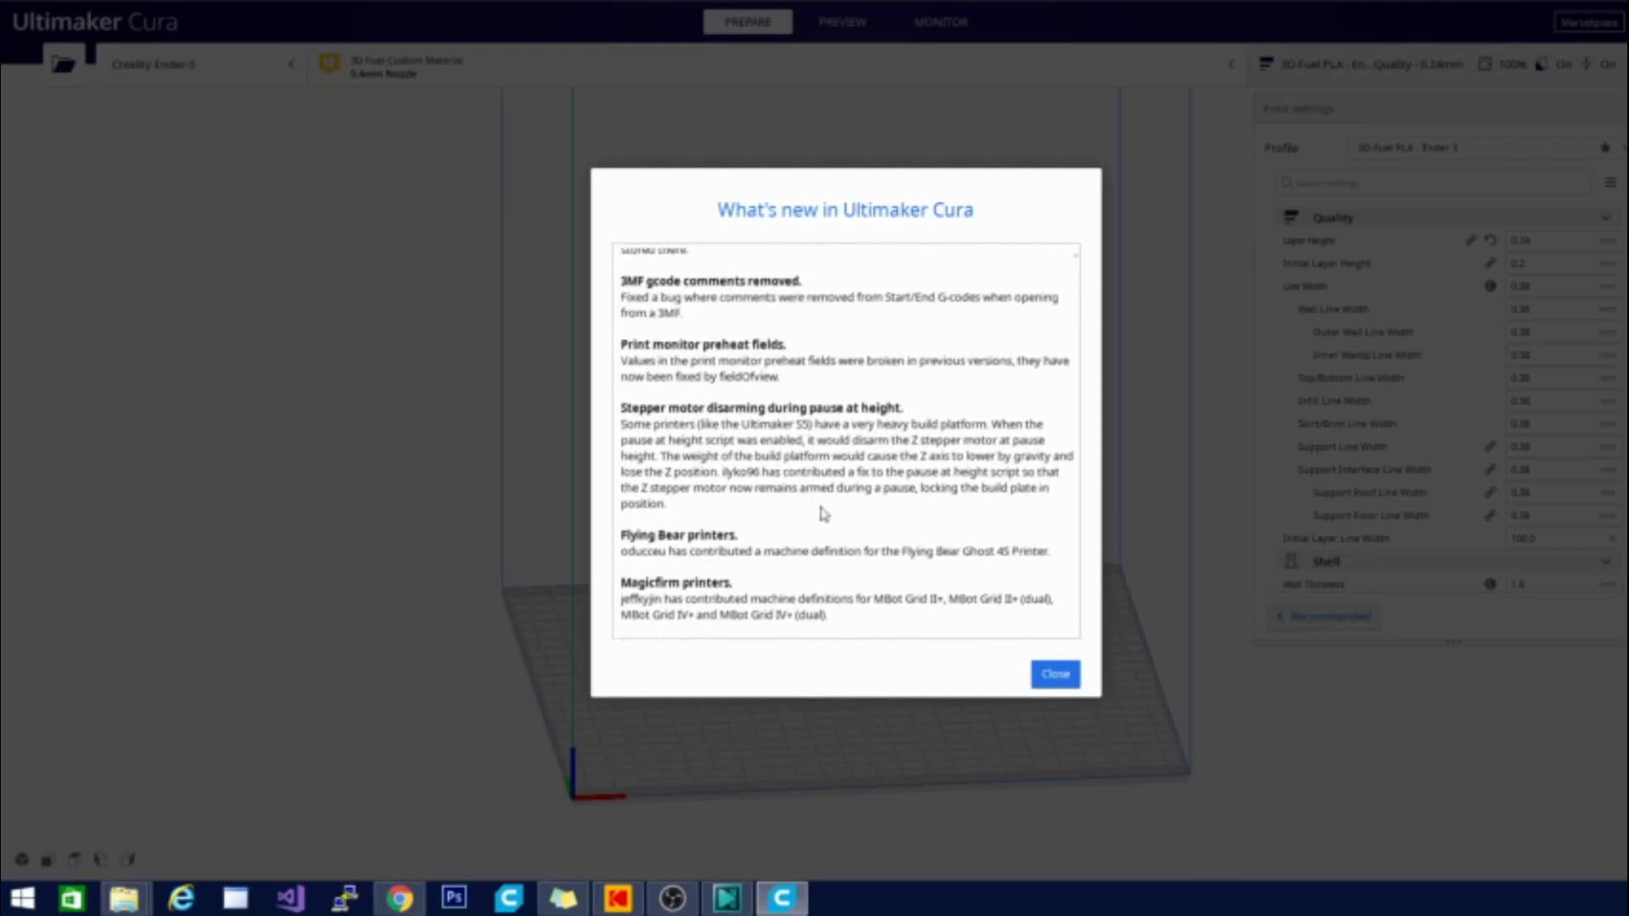
scroll(853, 533, up, 2)
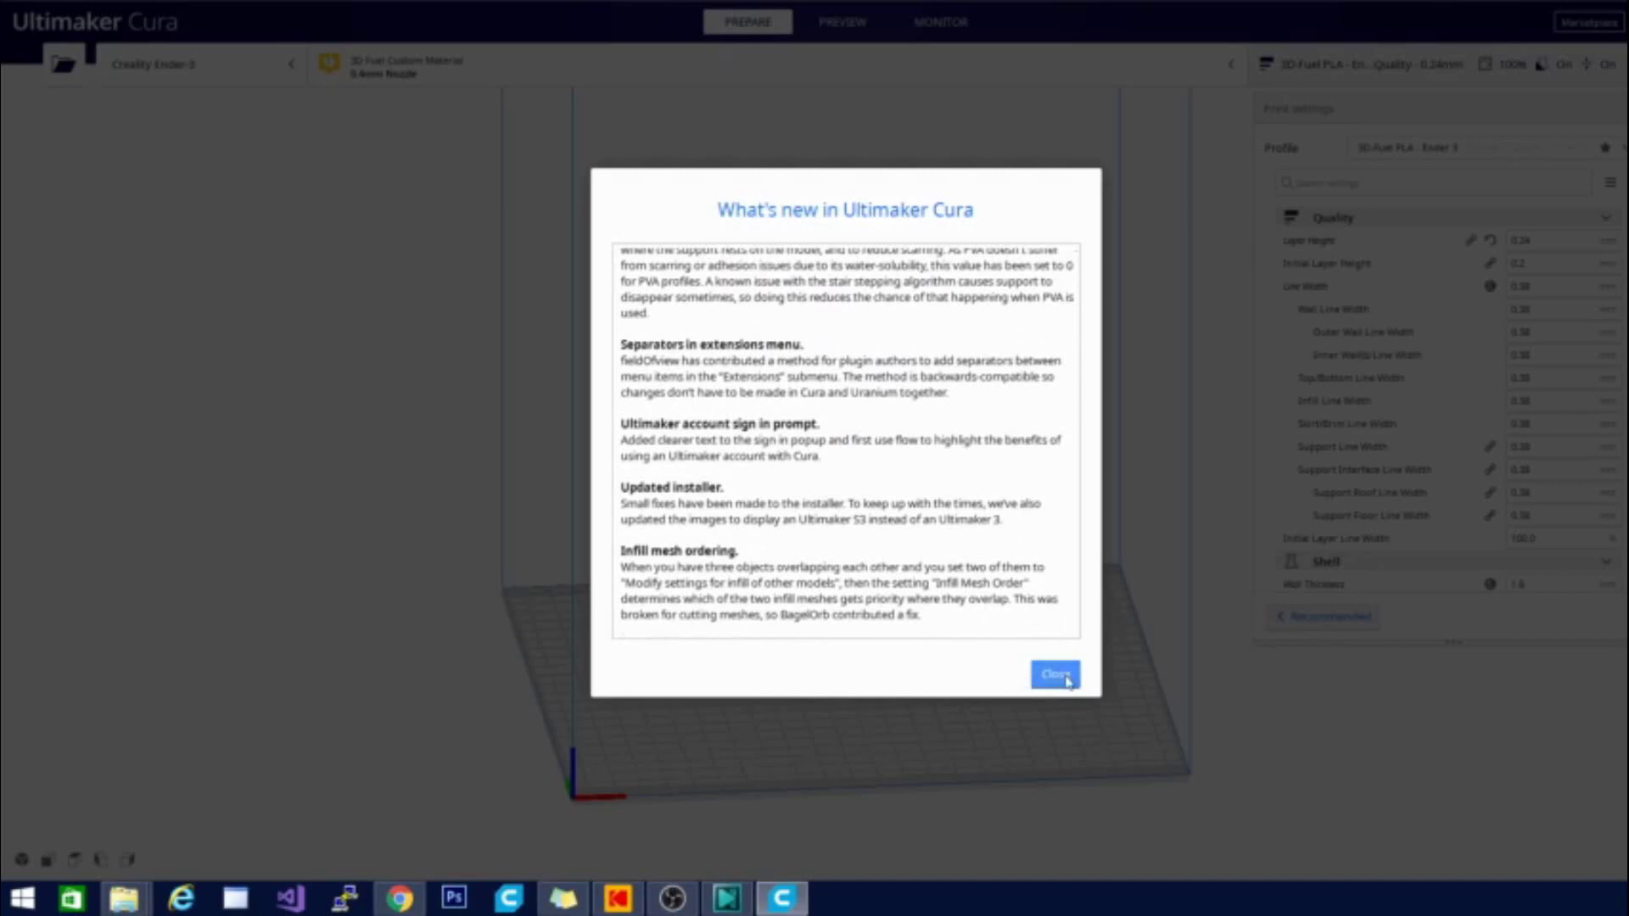
click(1054, 674)
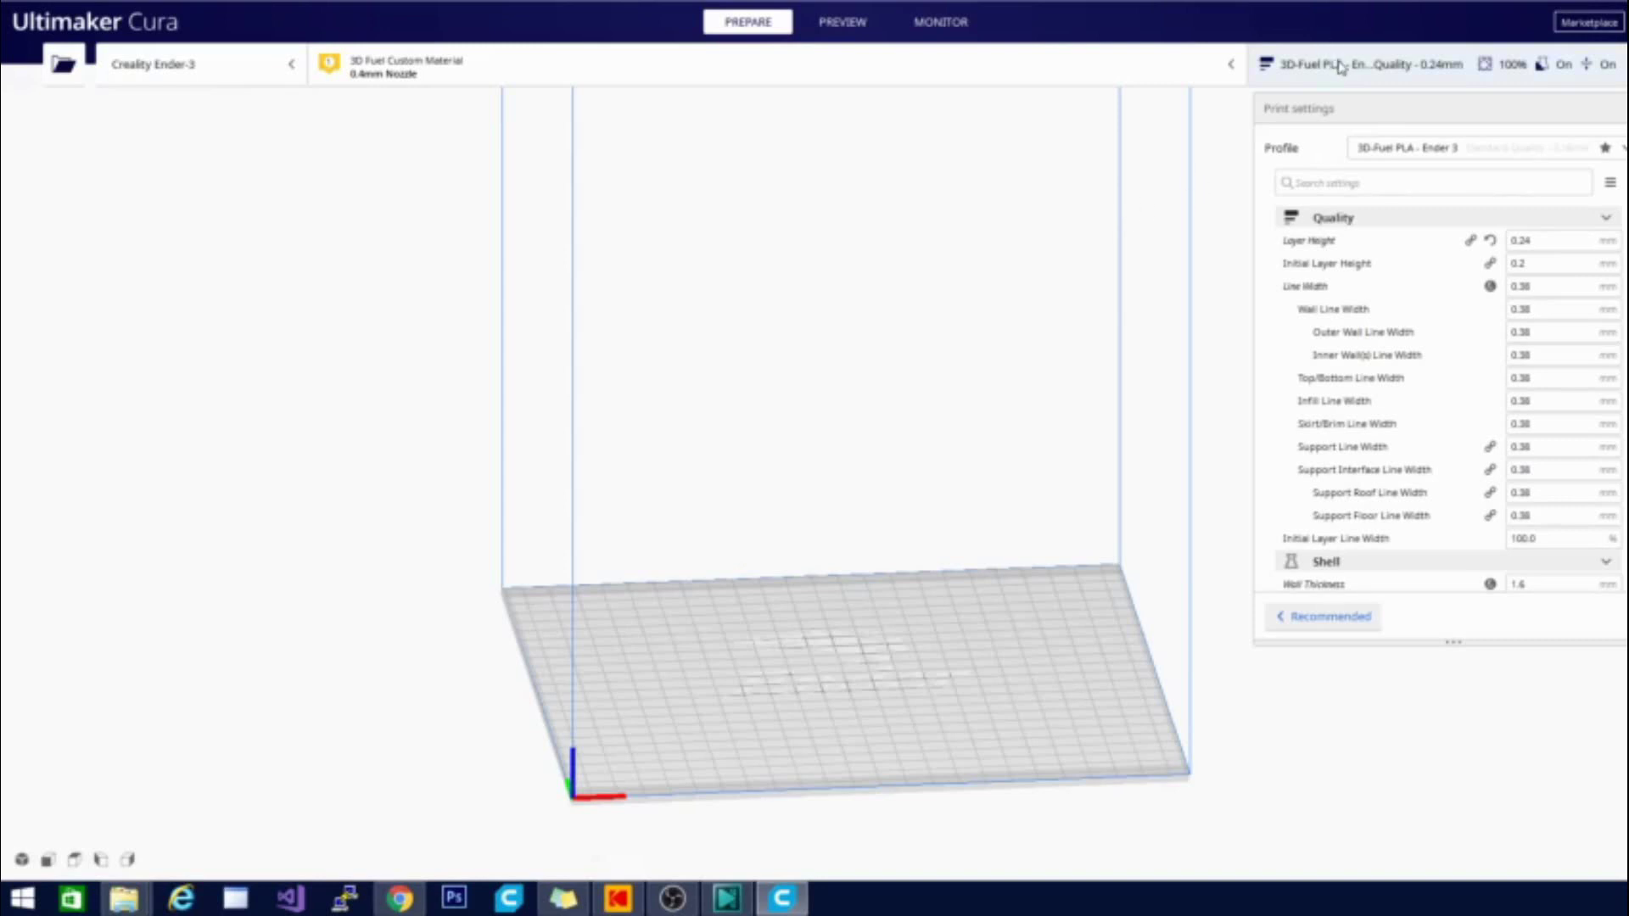
click(1410, 156)
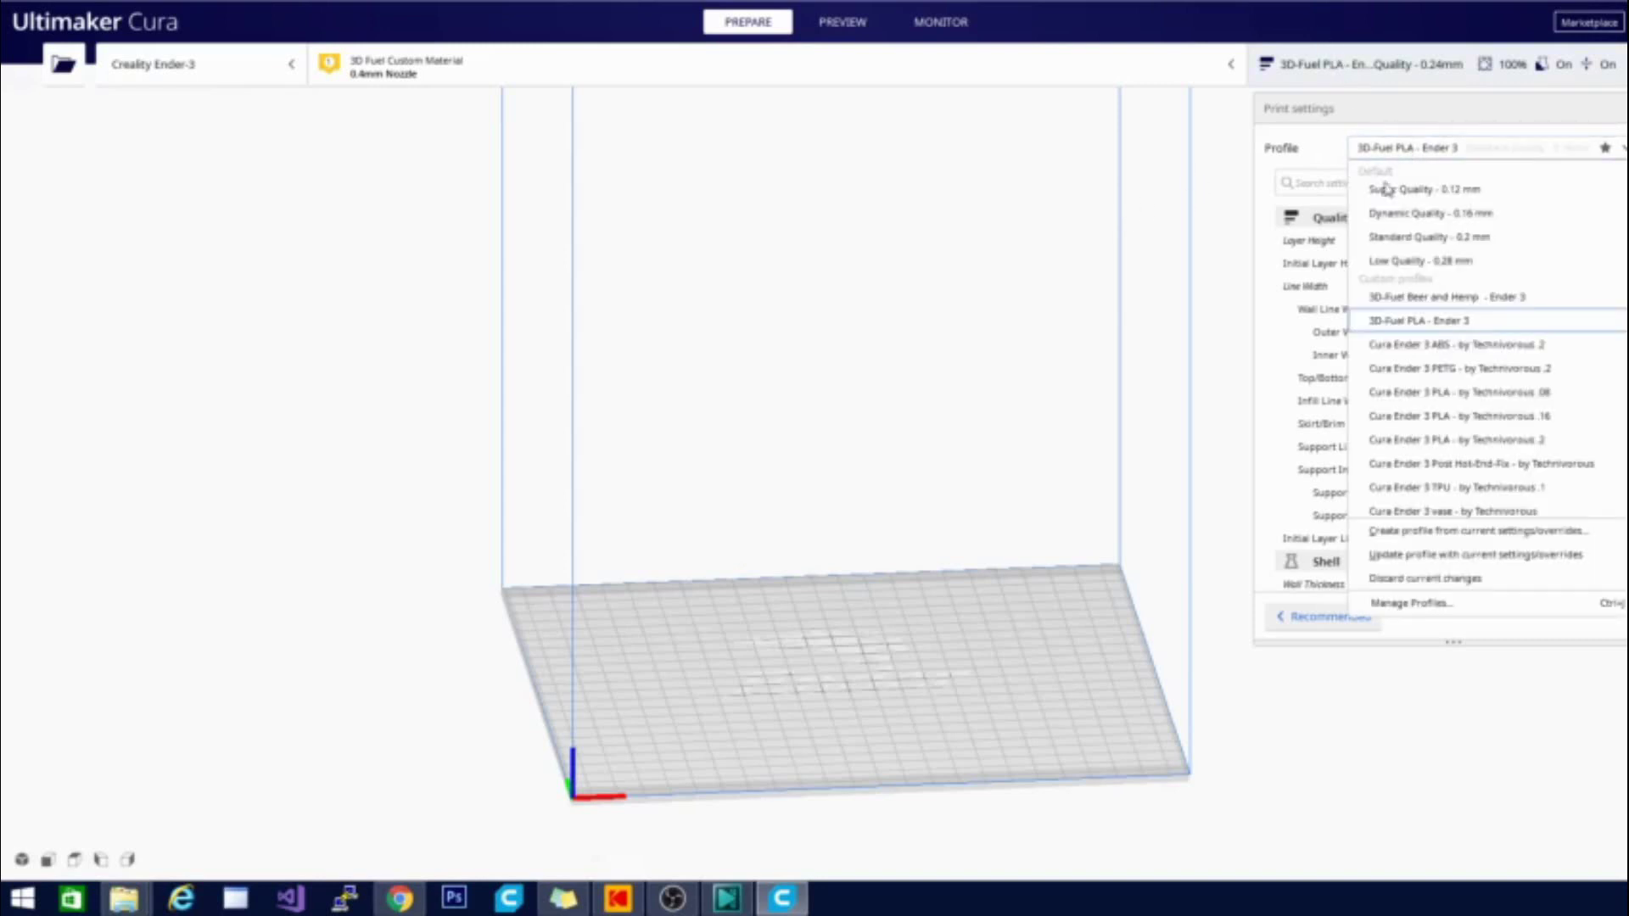
scroll(1535, 476, down, 3)
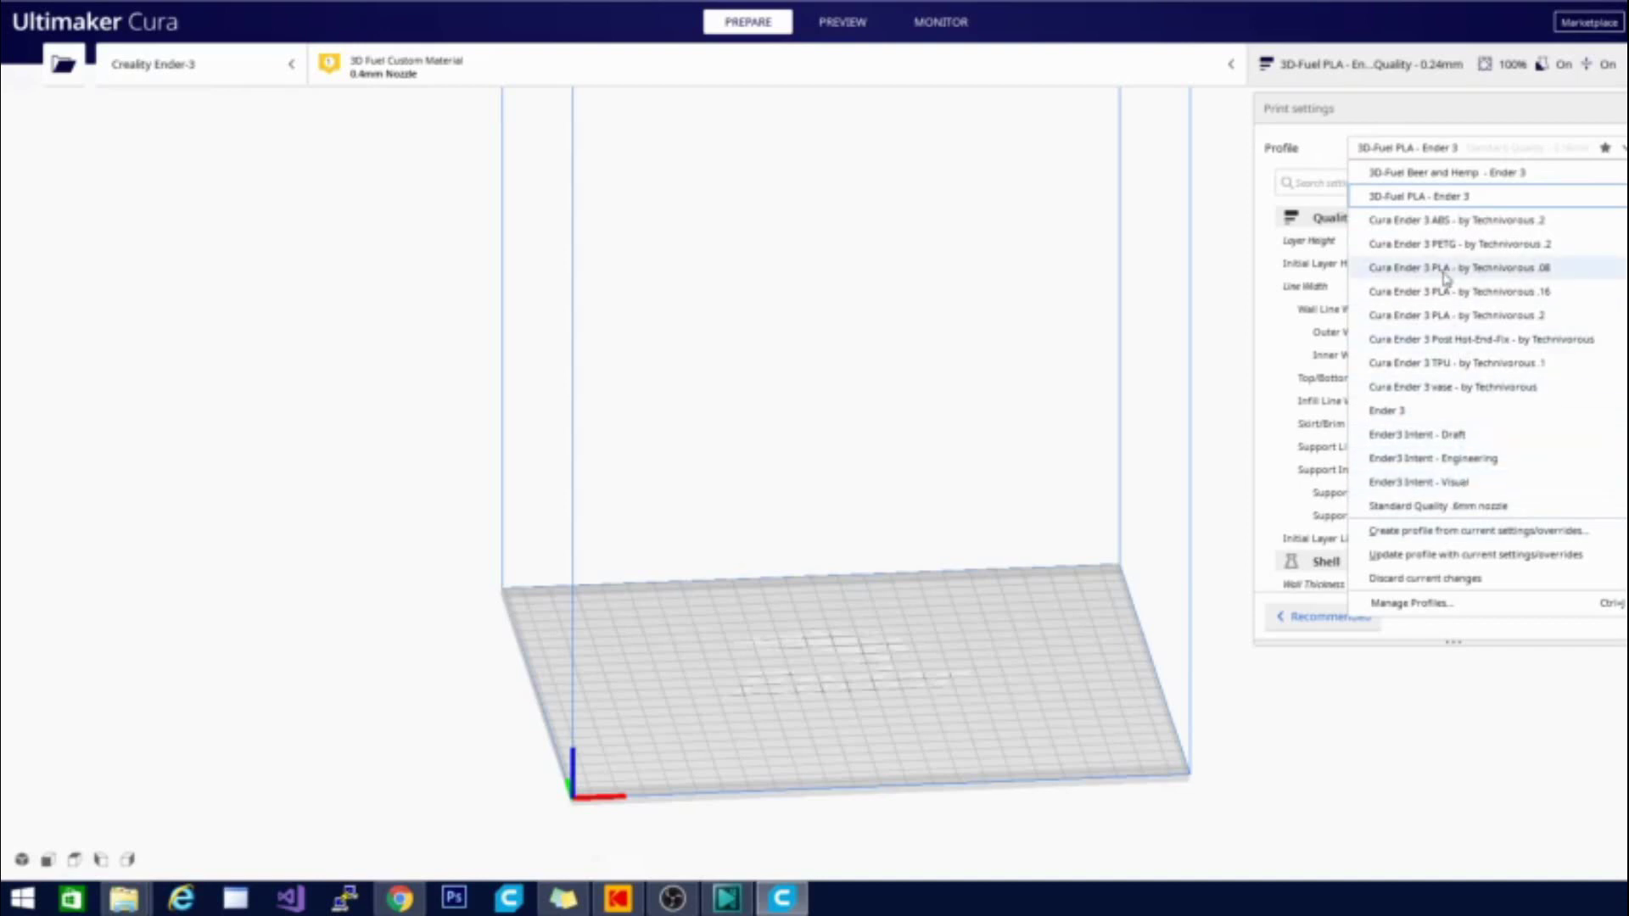
scroll(1421, 331, up, 3)
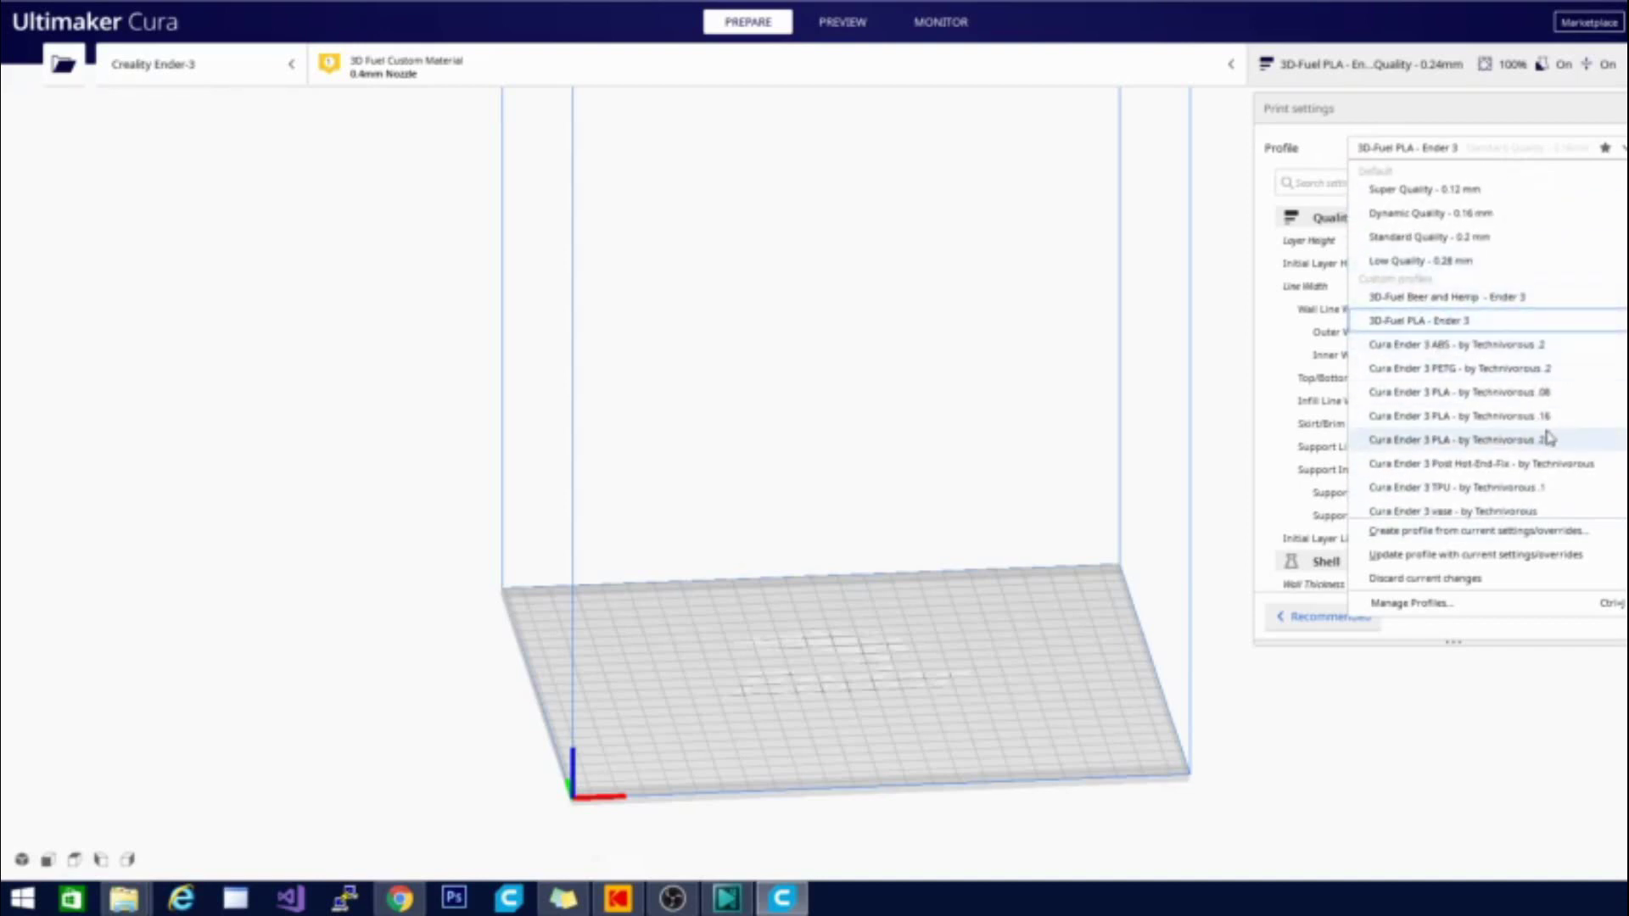
scroll(849, 340, up, 1)
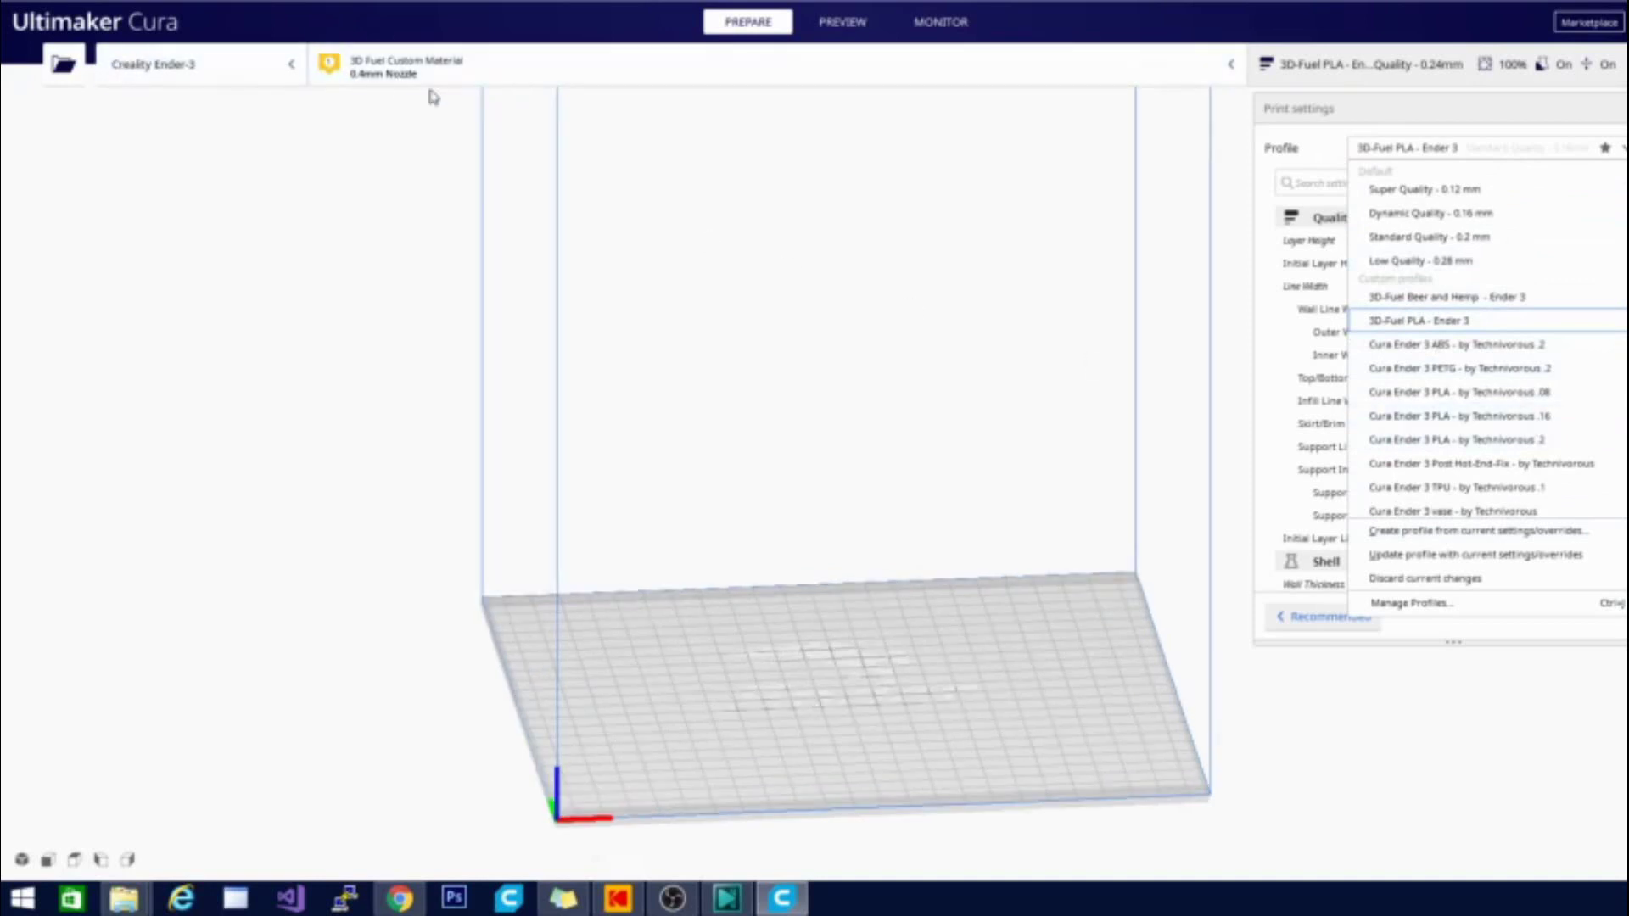
Step: Switch to the Preview stage and open Extensions > Post Processing > Modify G-Code
click(838, 32)
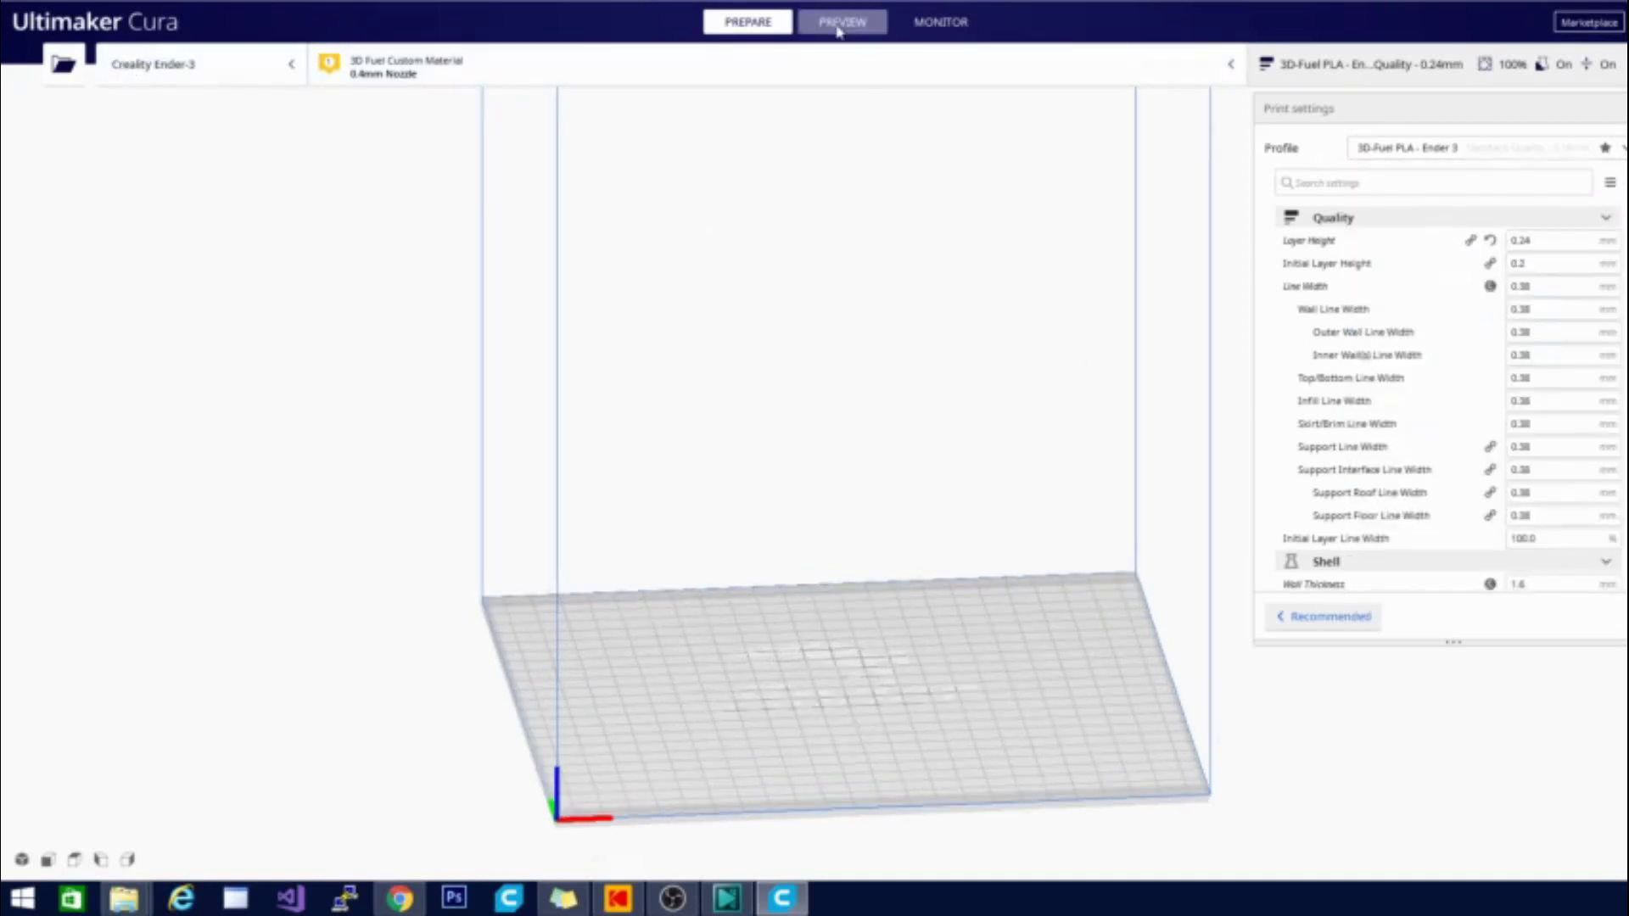
click(170, 2)
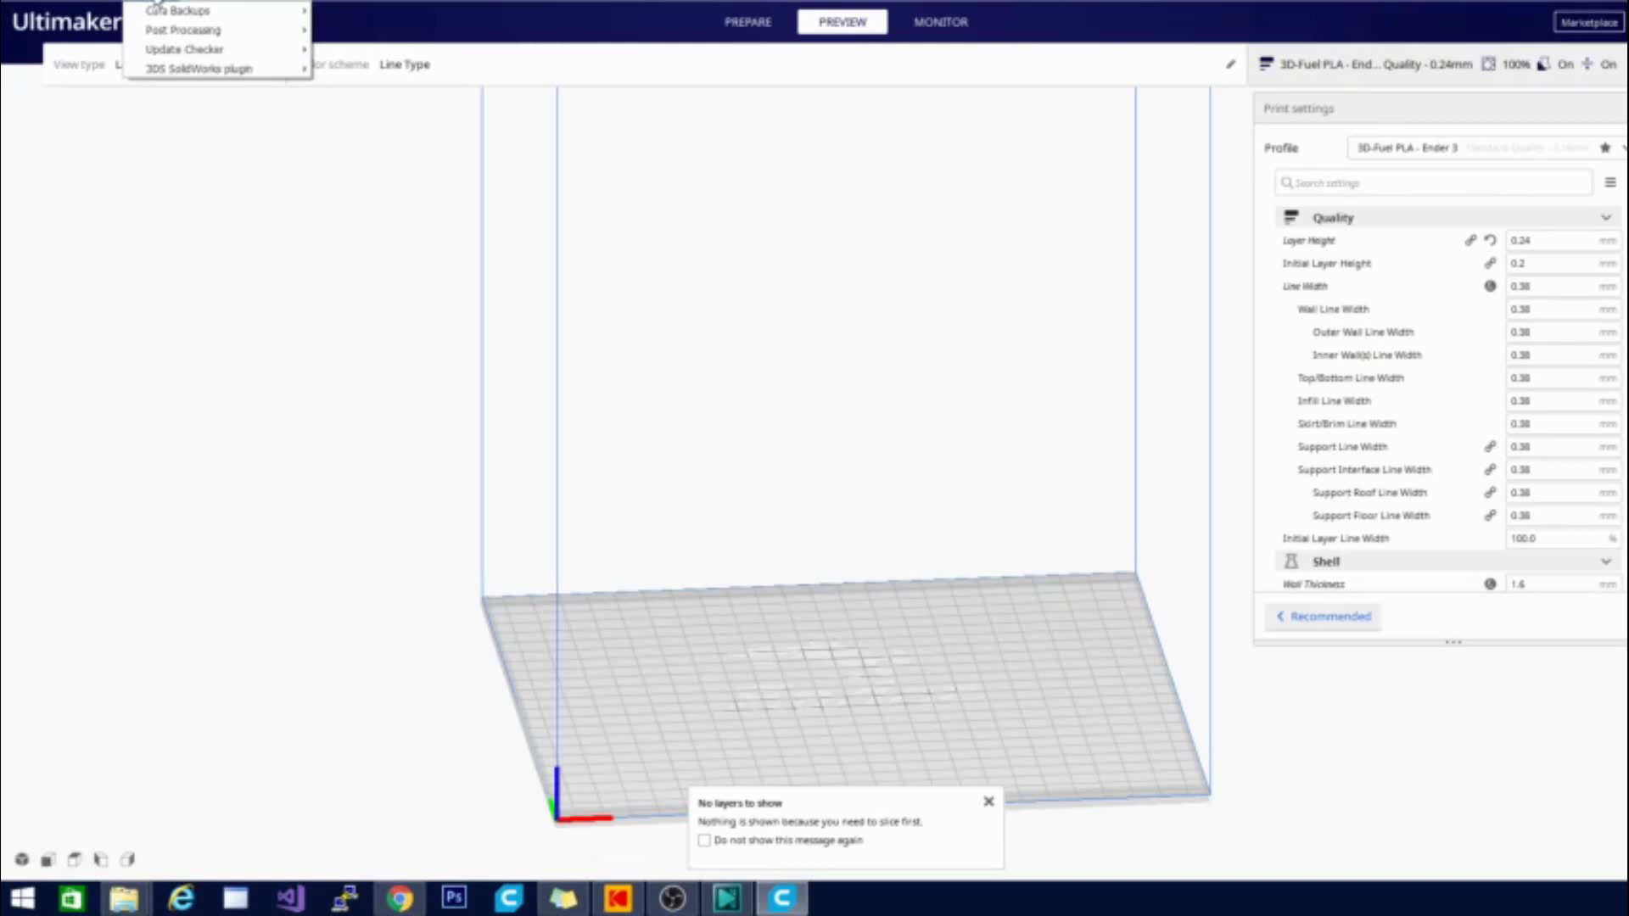
mouse_move(162, 30)
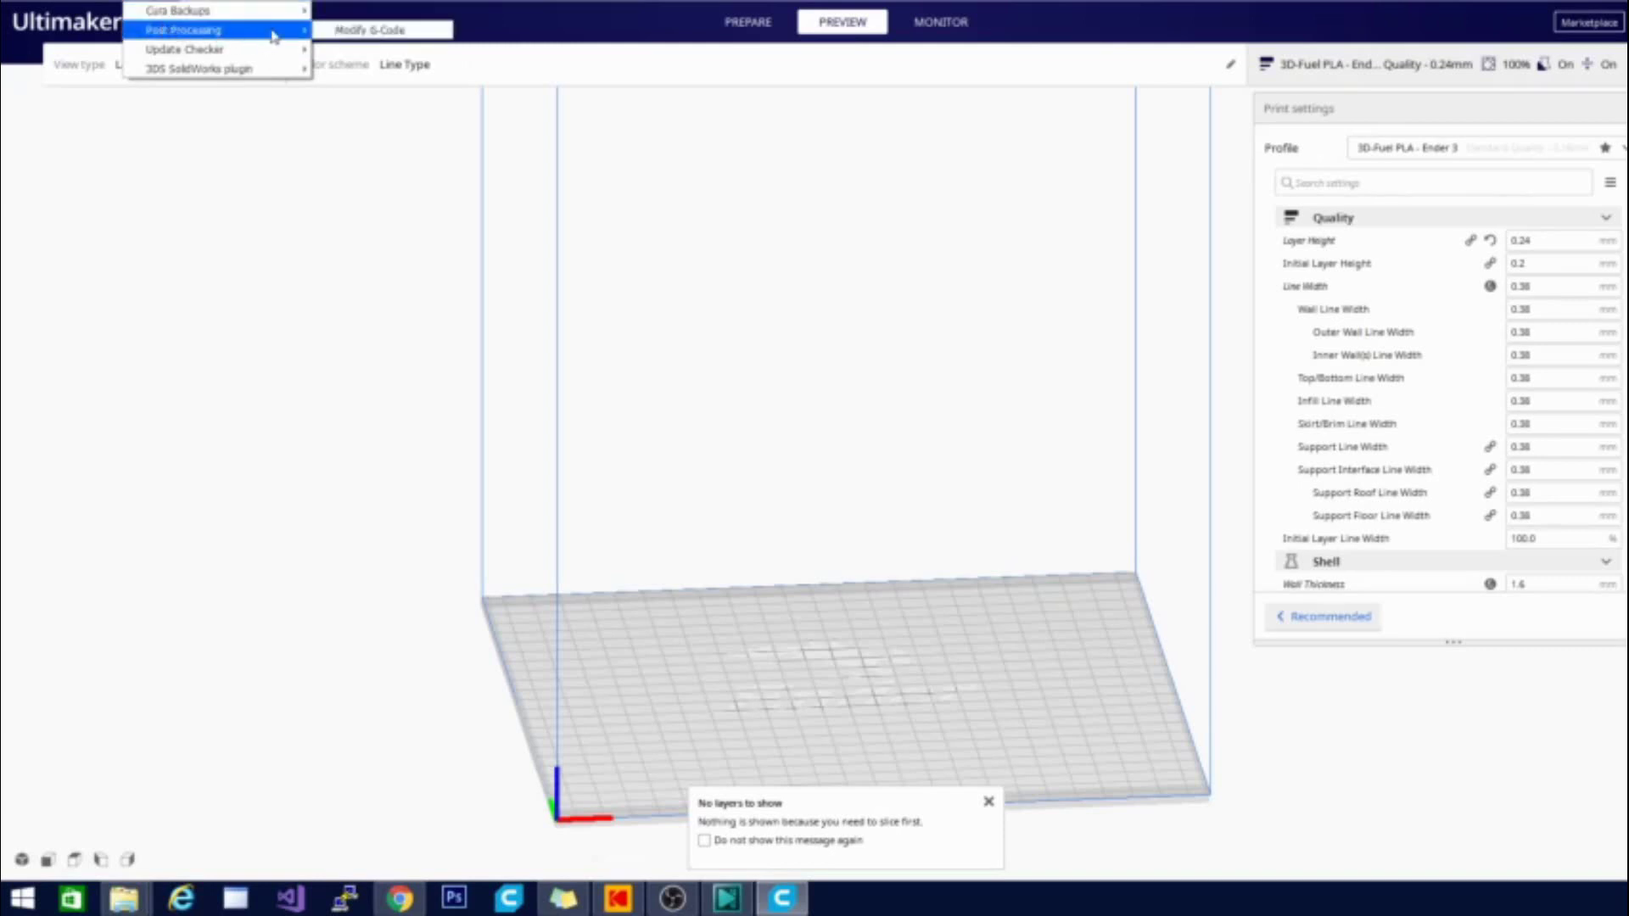
mouse_move(266, 78)
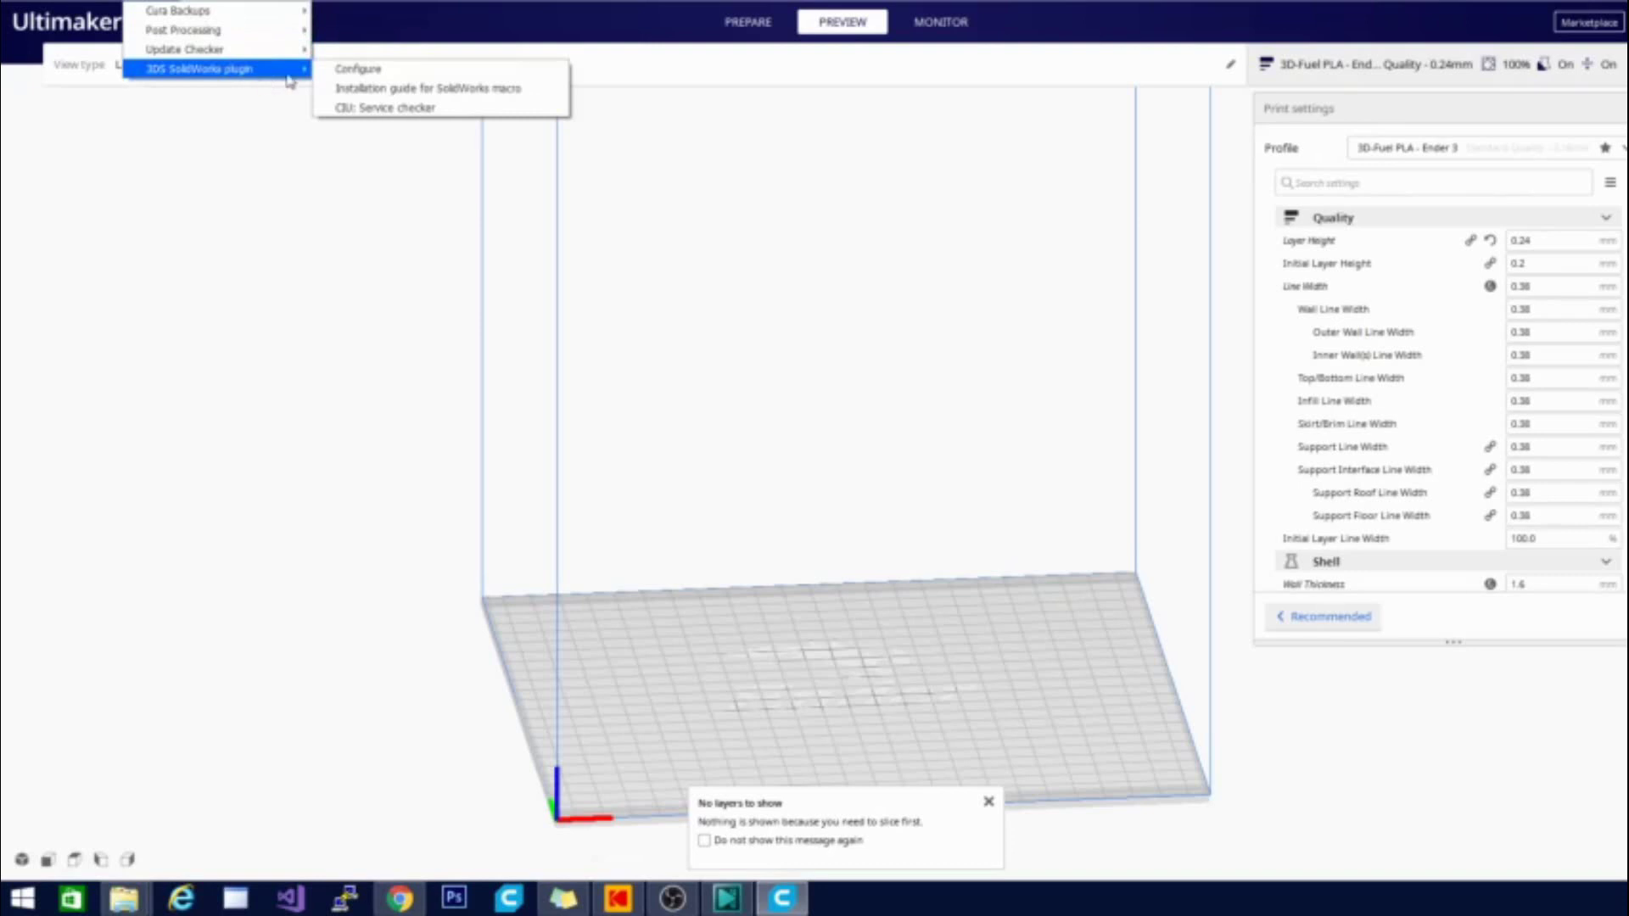
mouse_move(276, 30)
click(407, 31)
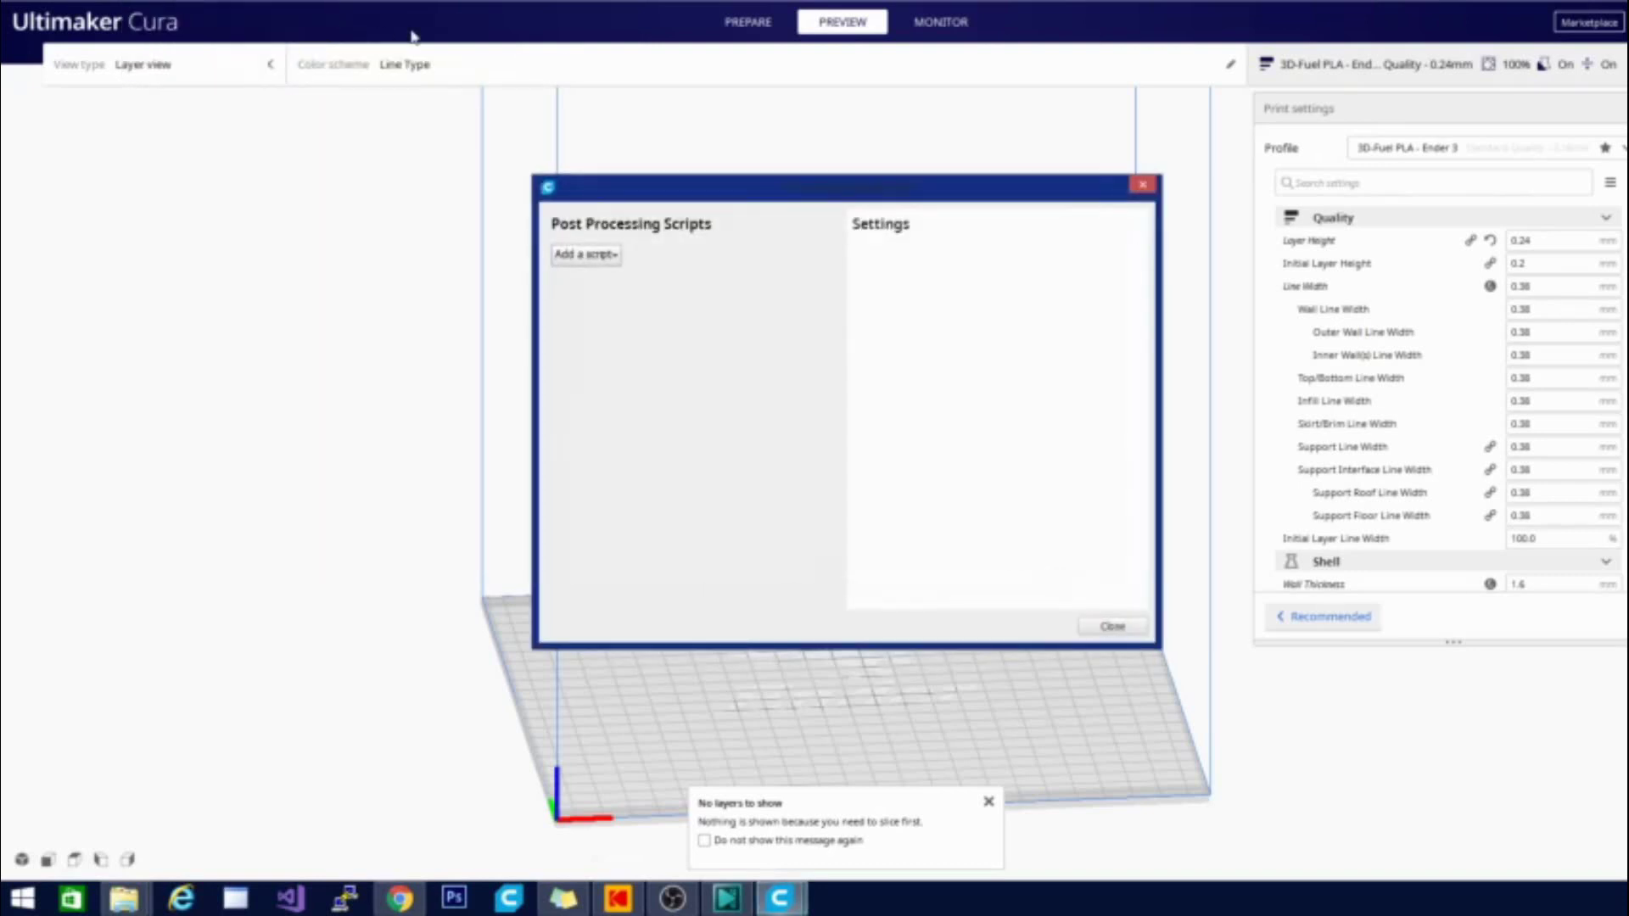
Step: Add the Display Remaining Time on LCD script; try Insert at layer change, then remove it
click(604, 254)
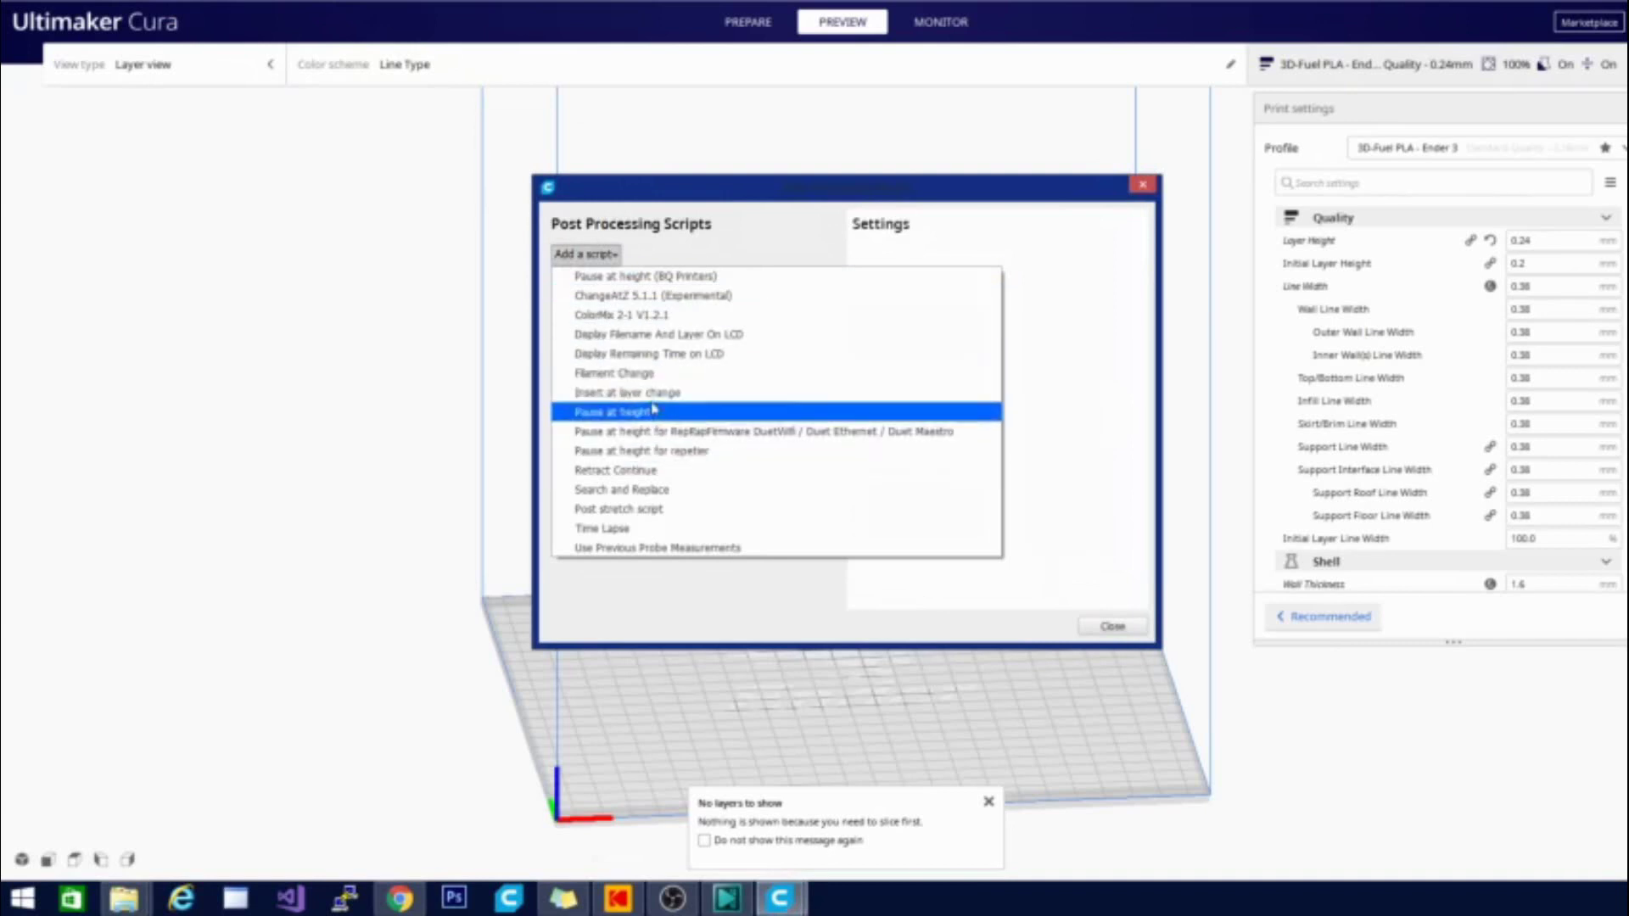
click(704, 357)
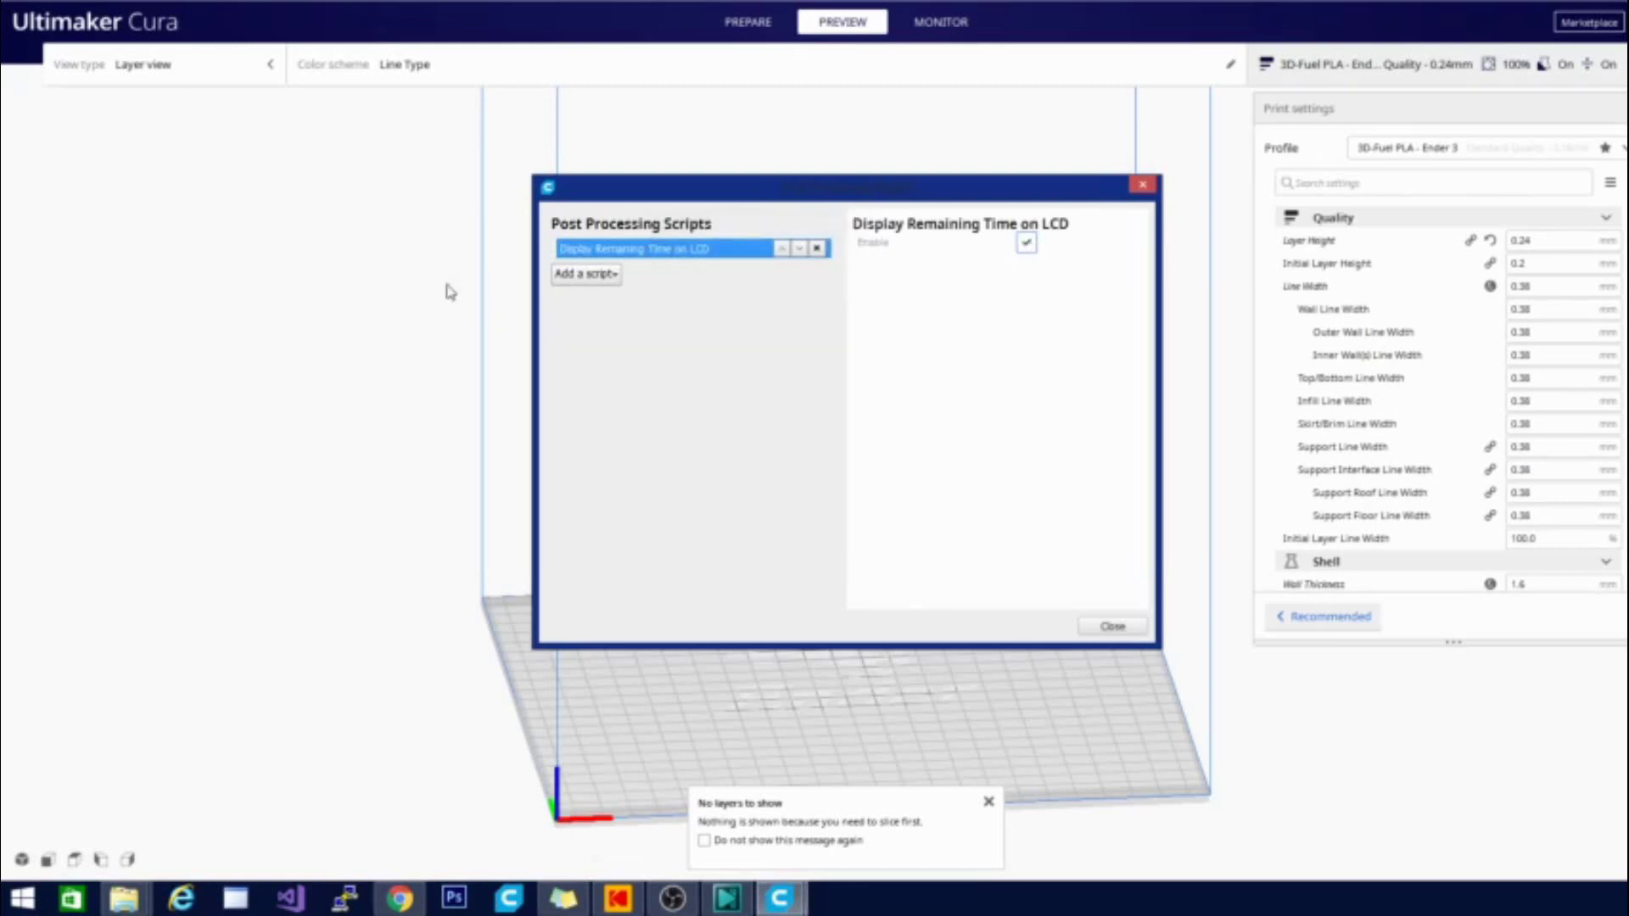
click(585, 275)
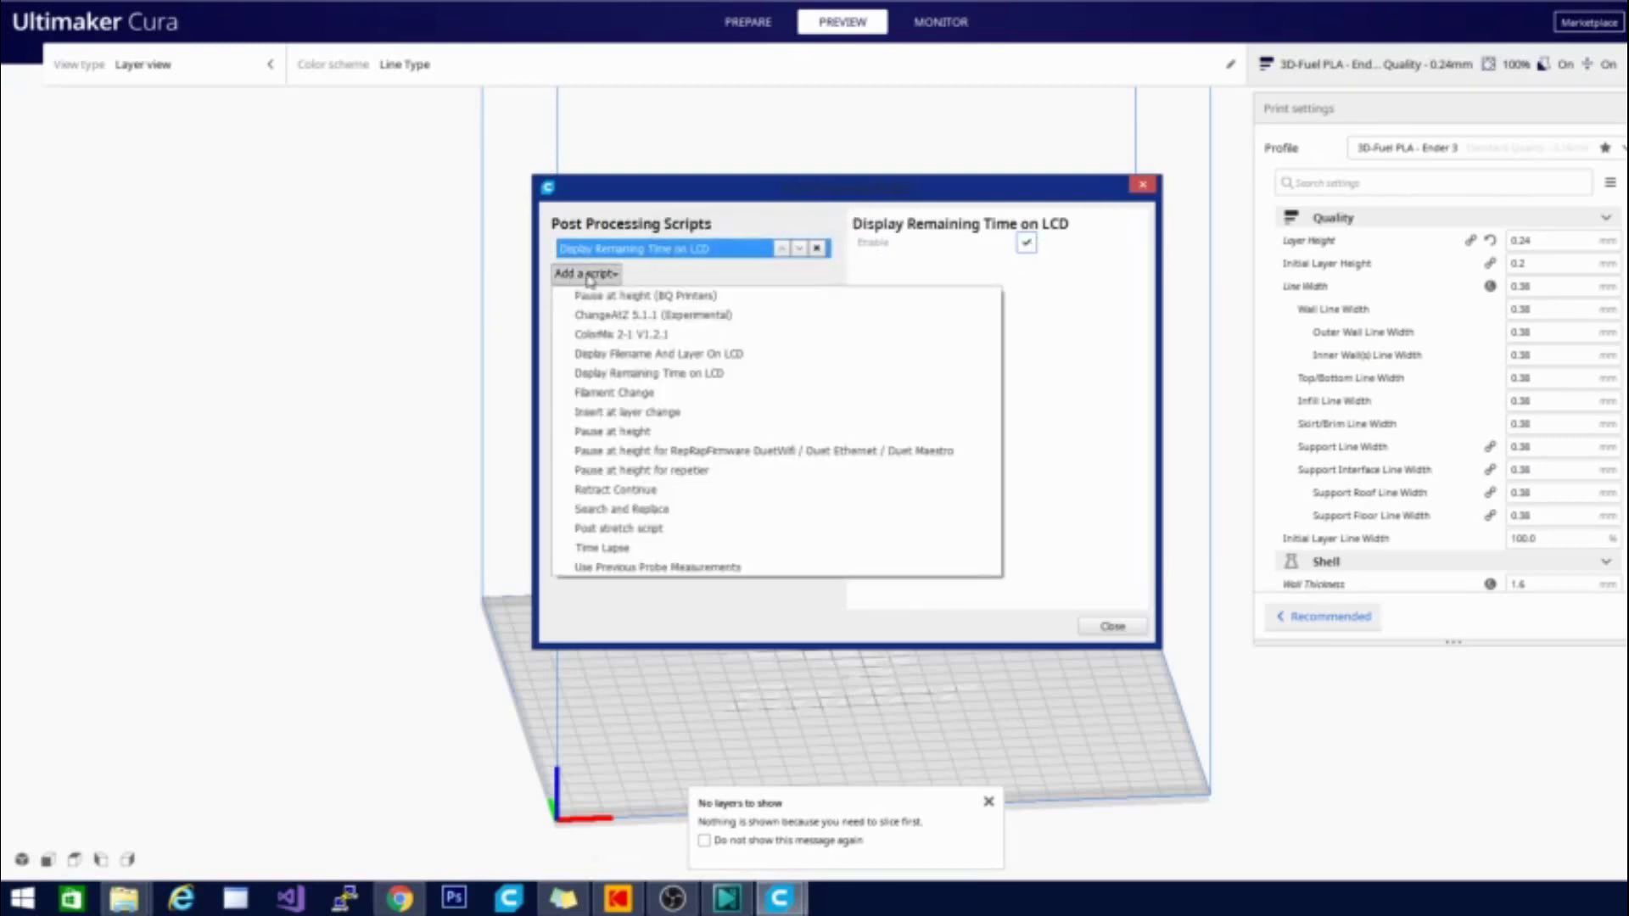
click(626, 412)
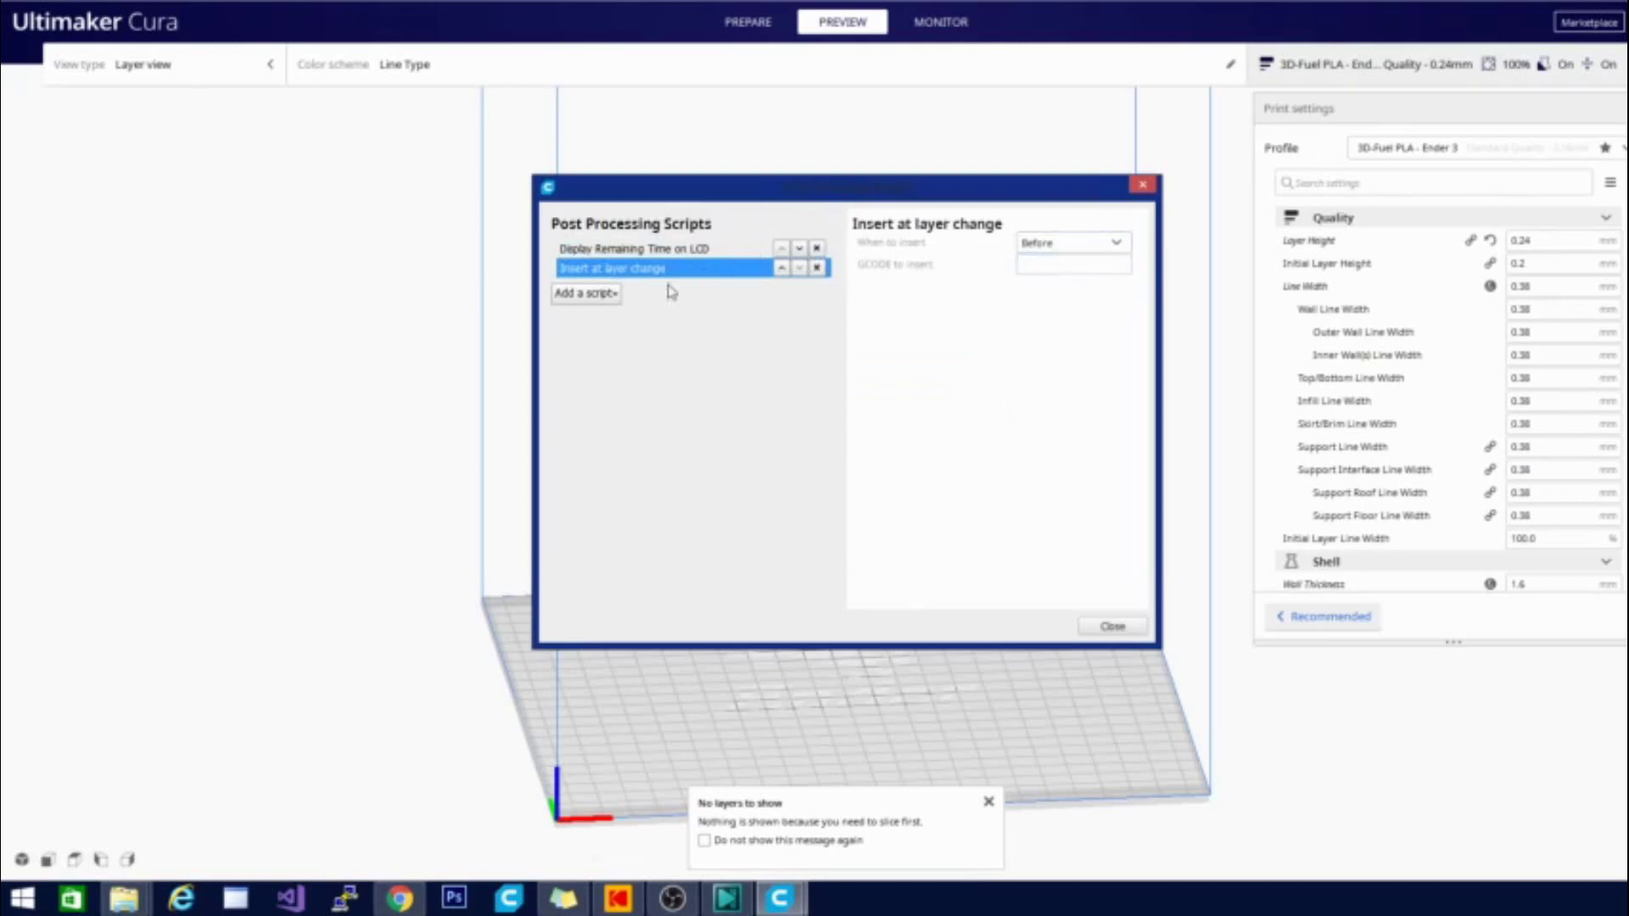
click(1127, 249)
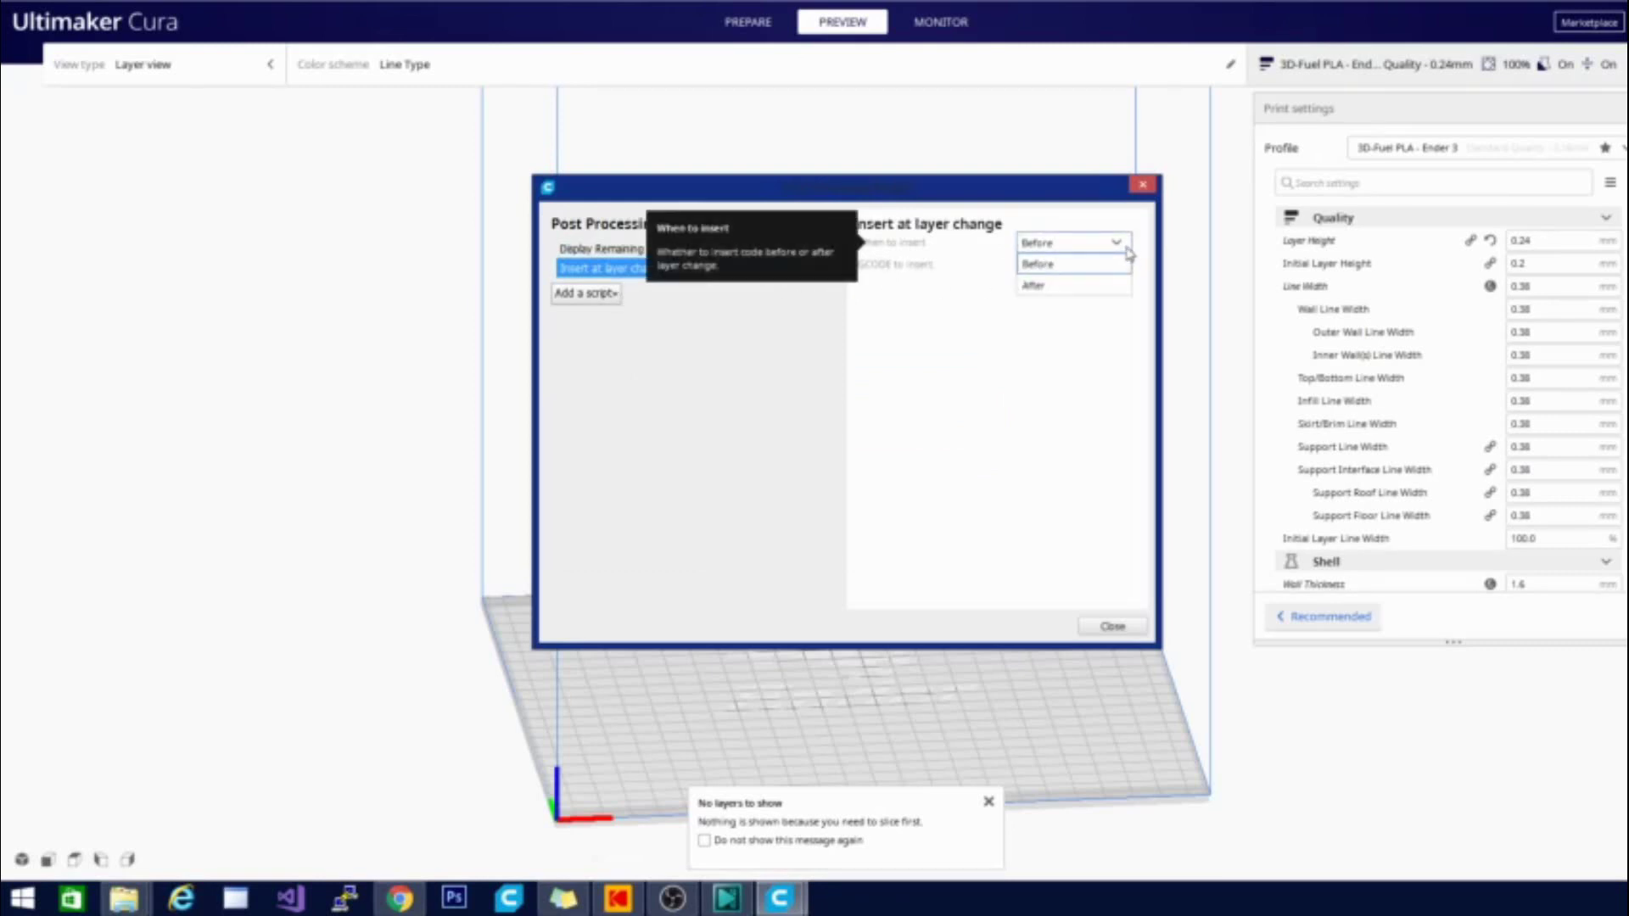
click(1075, 286)
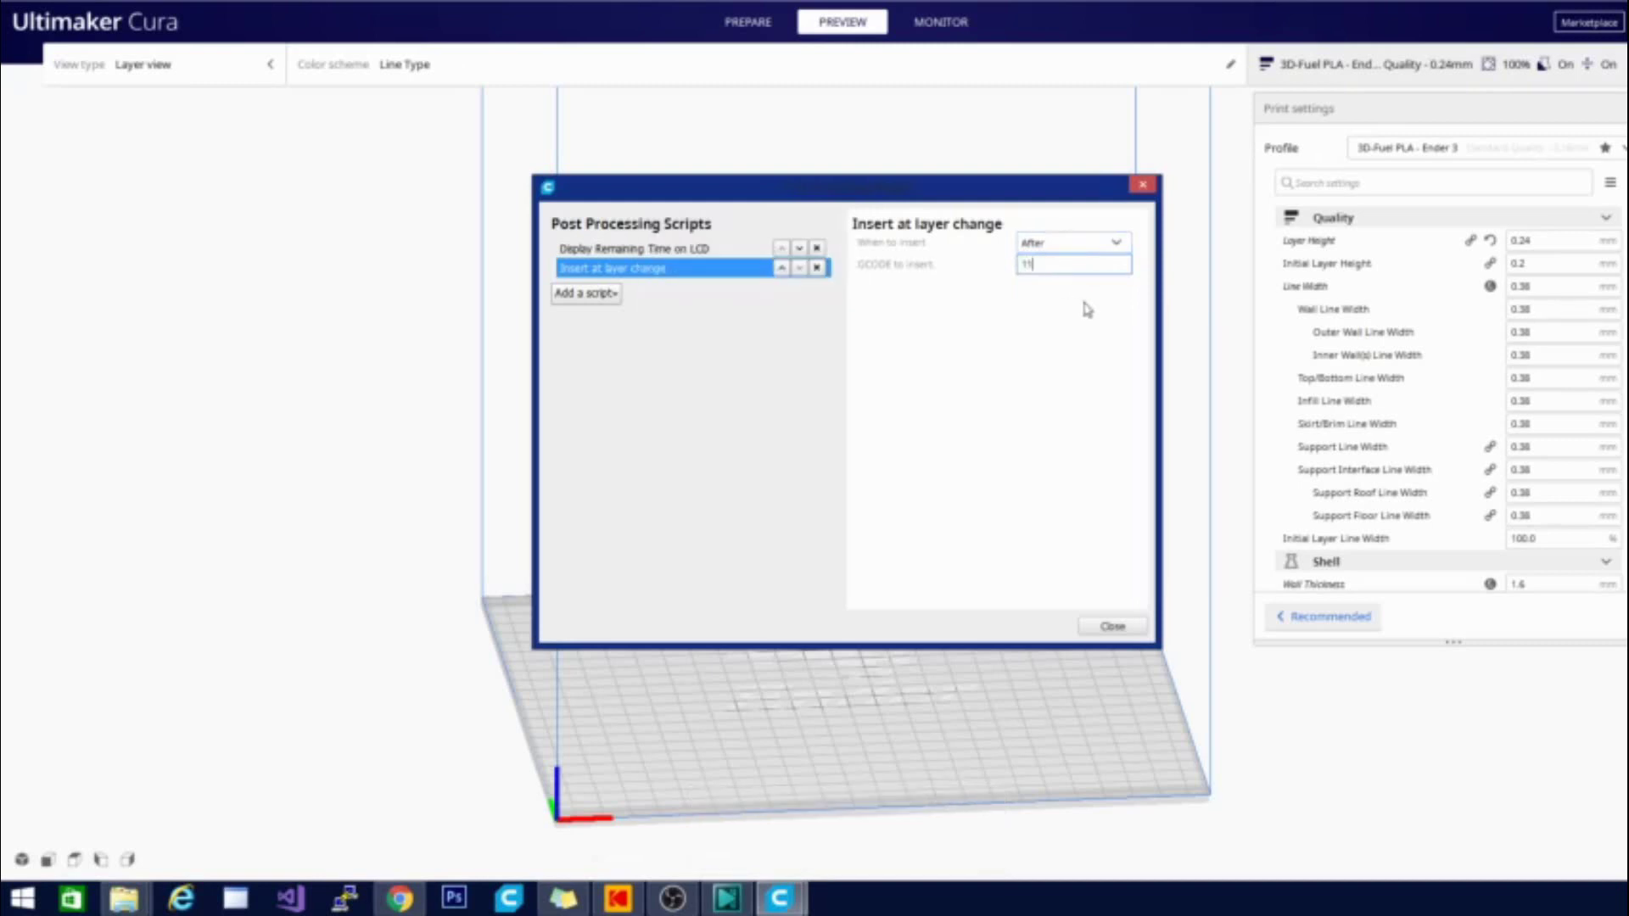
click(817, 267)
Step: Add ChangeAtZ 5.1.1 triggered by layer number at layer 10, then close the scripts window
click(608, 274)
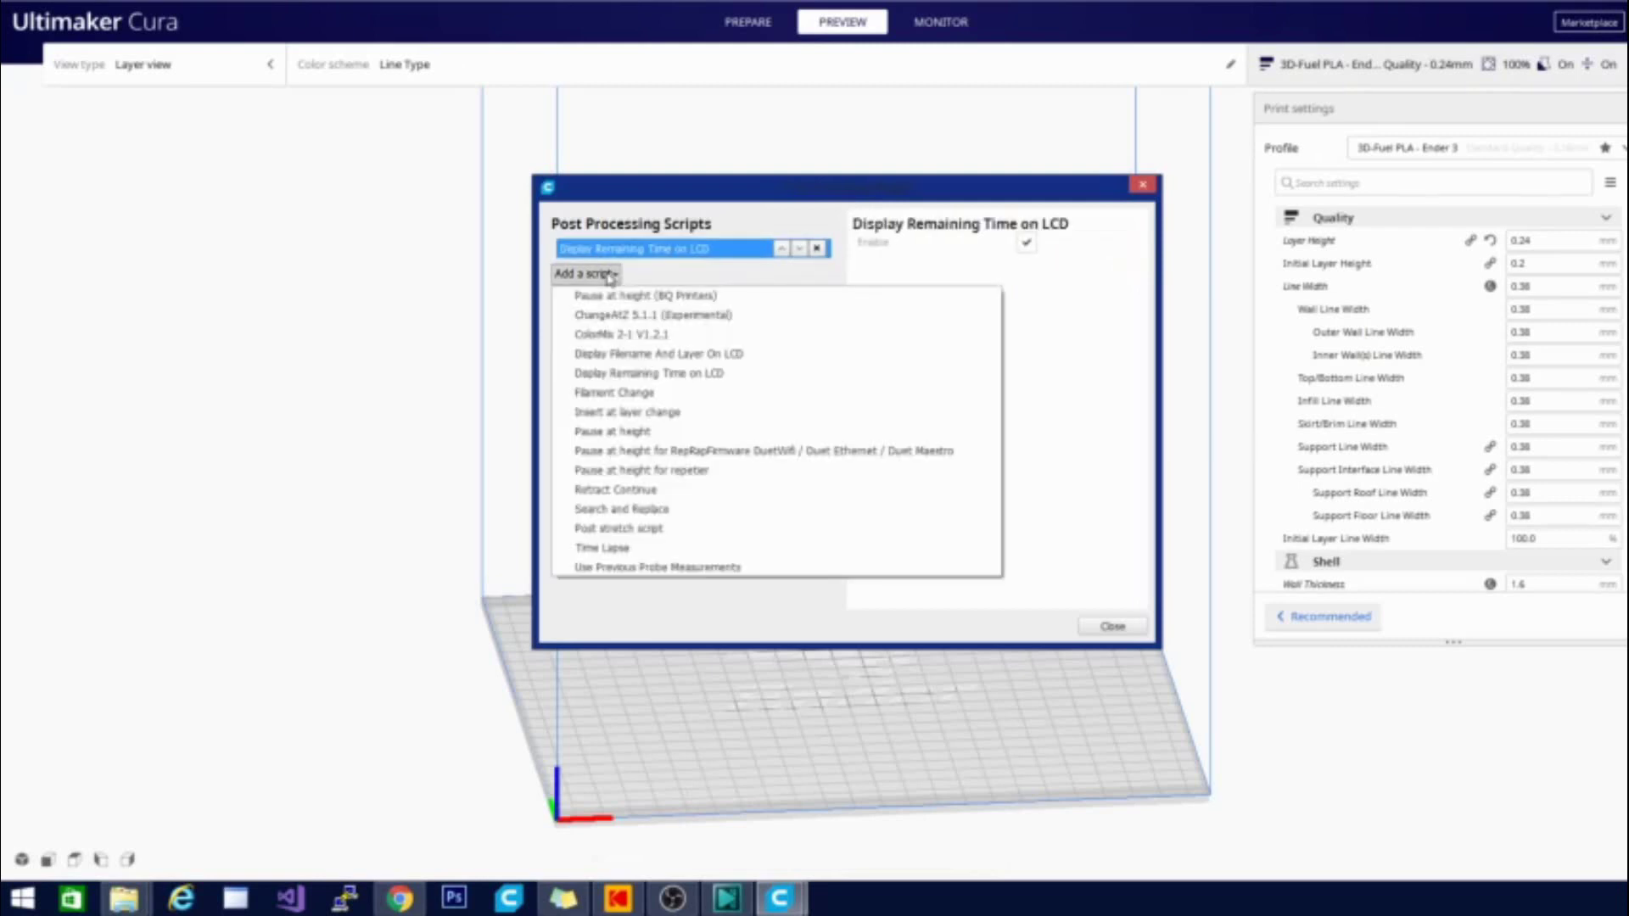
click(661, 319)
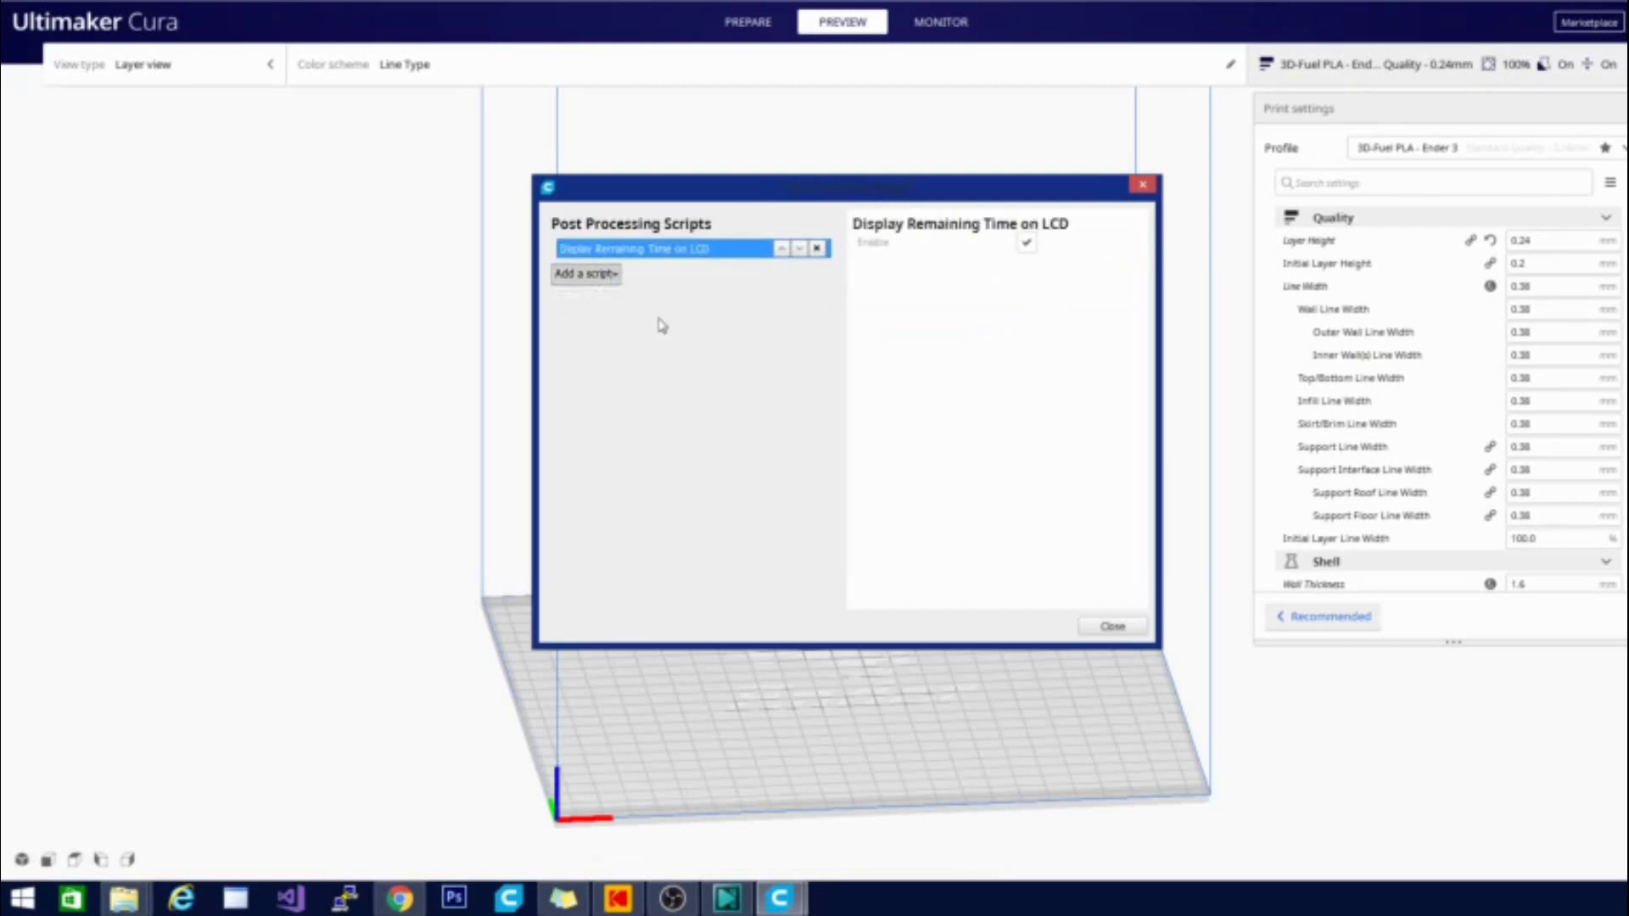
click(1124, 244)
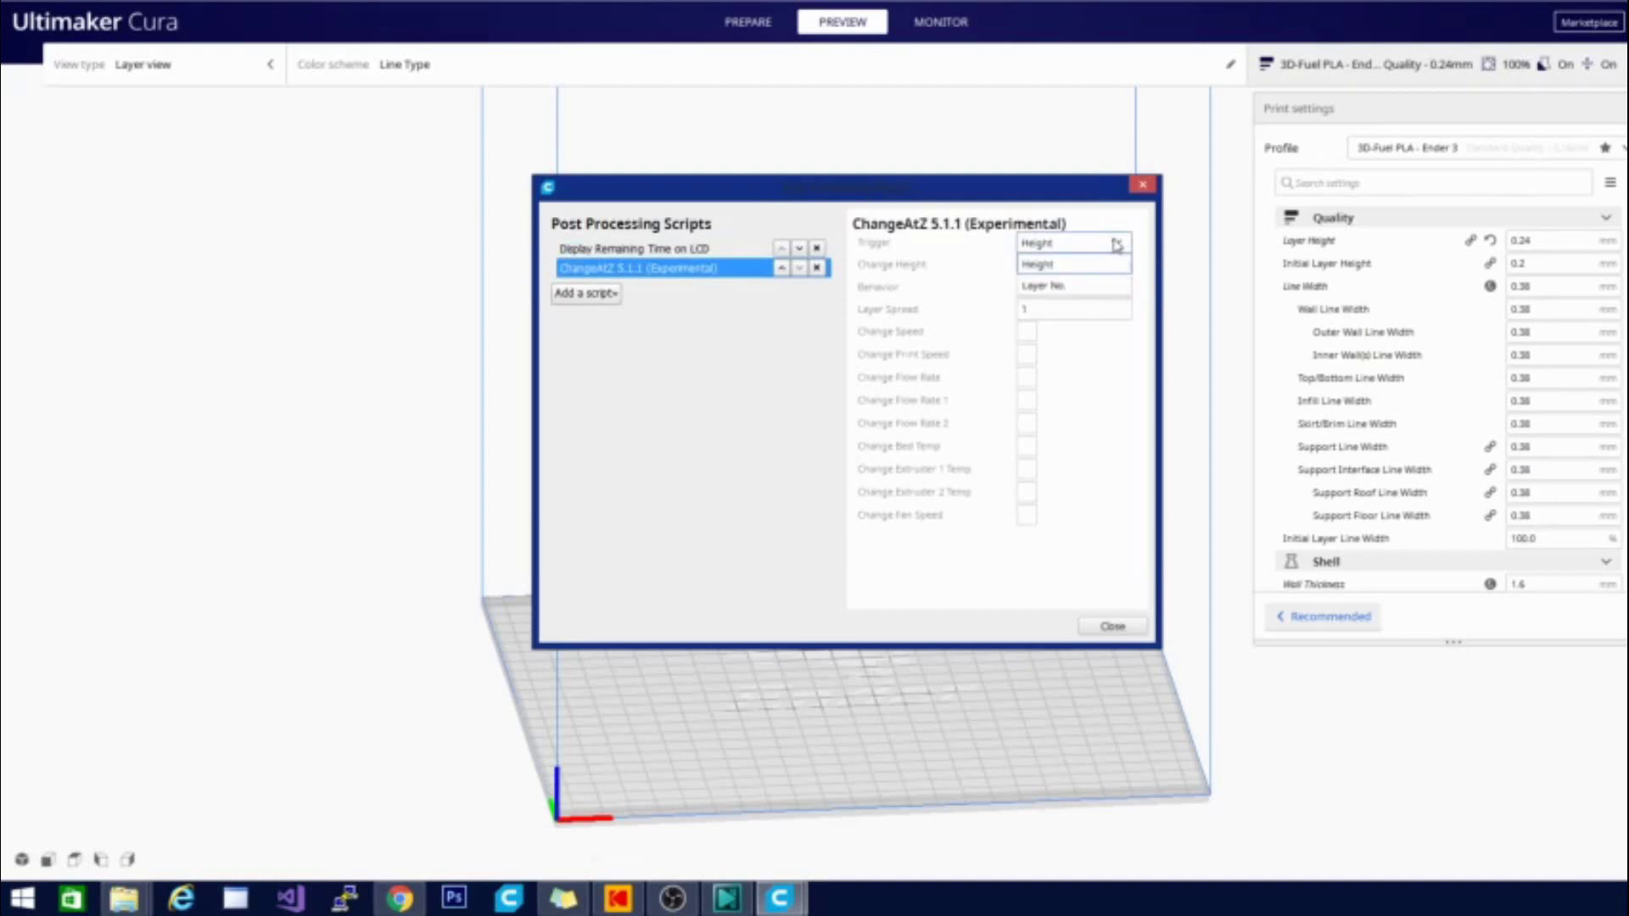
click(1119, 289)
click(1051, 260)
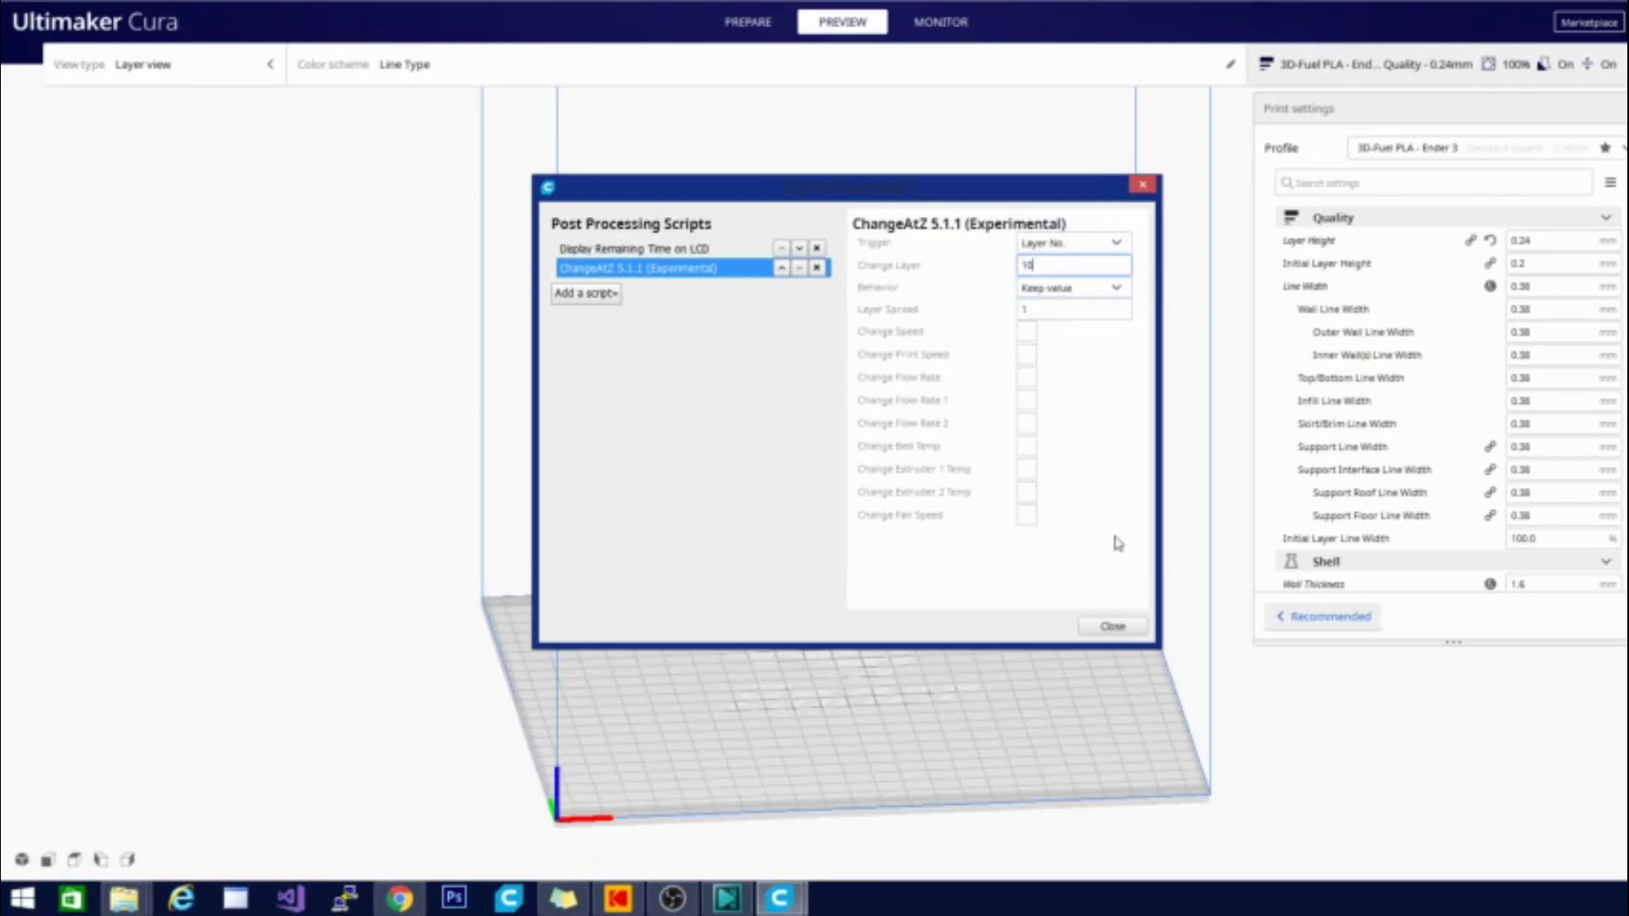
click(678, 256)
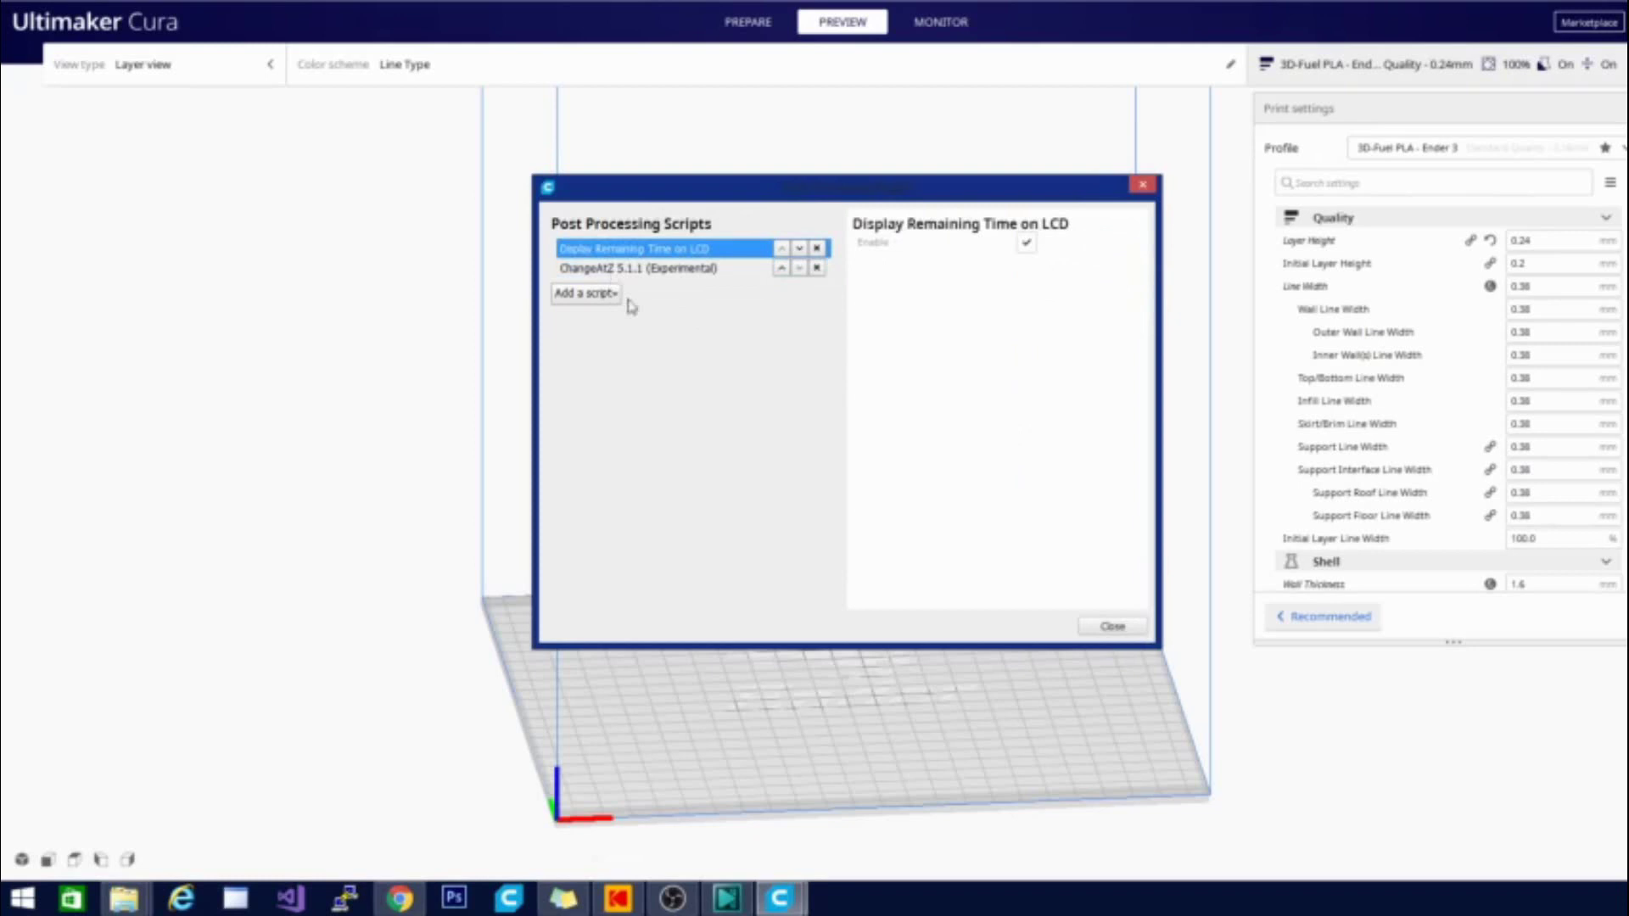
click(628, 269)
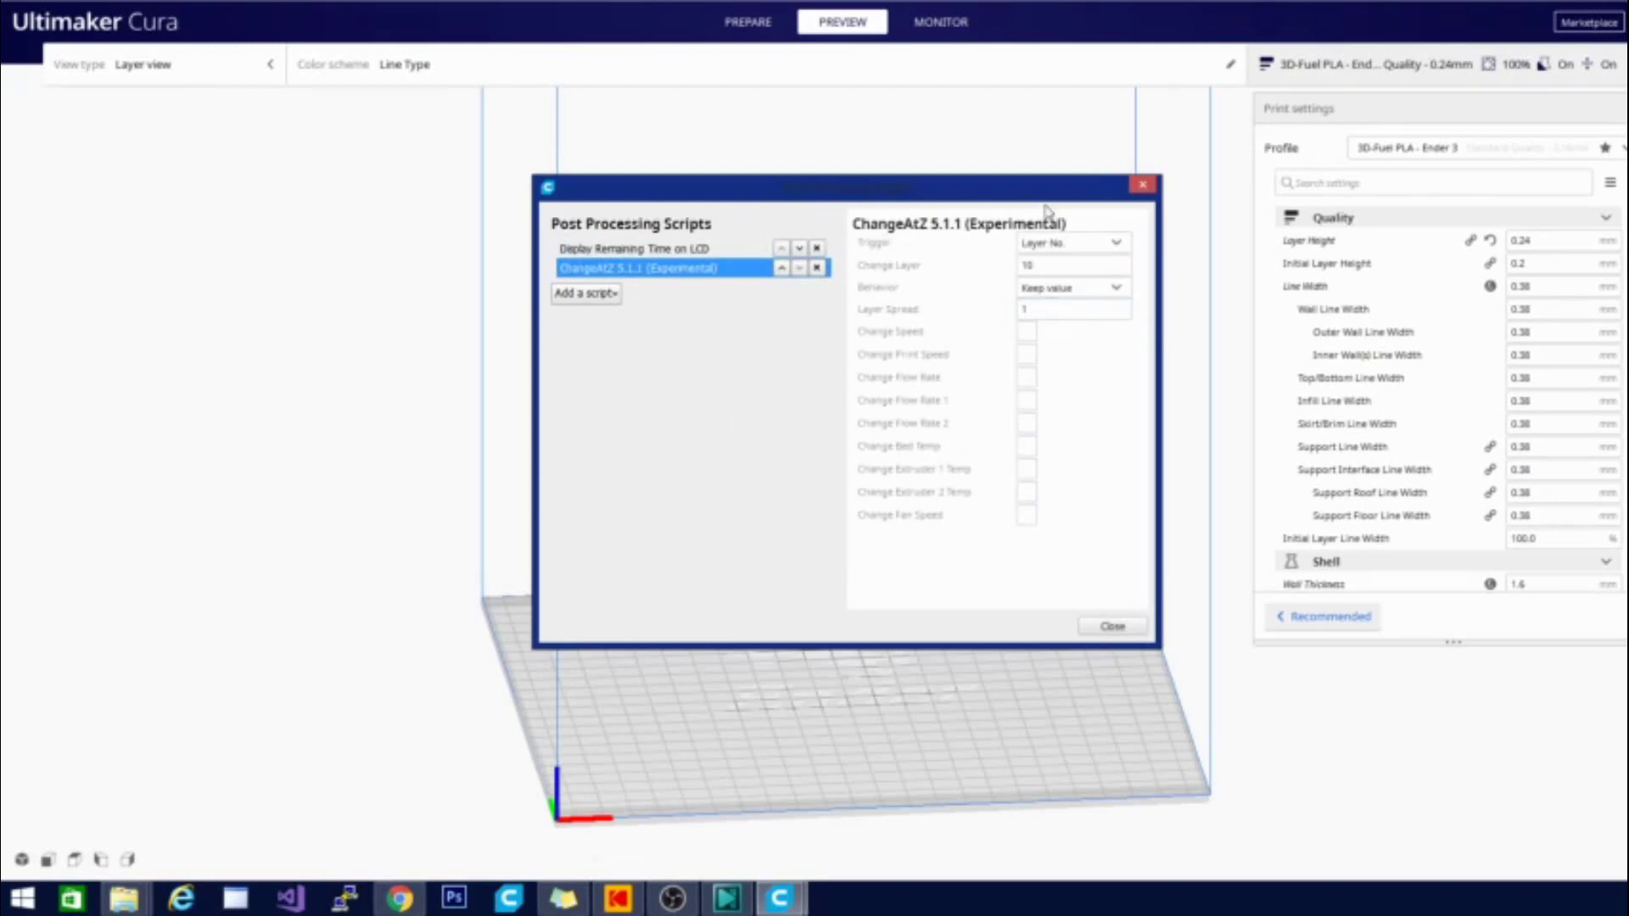
click(1142, 186)
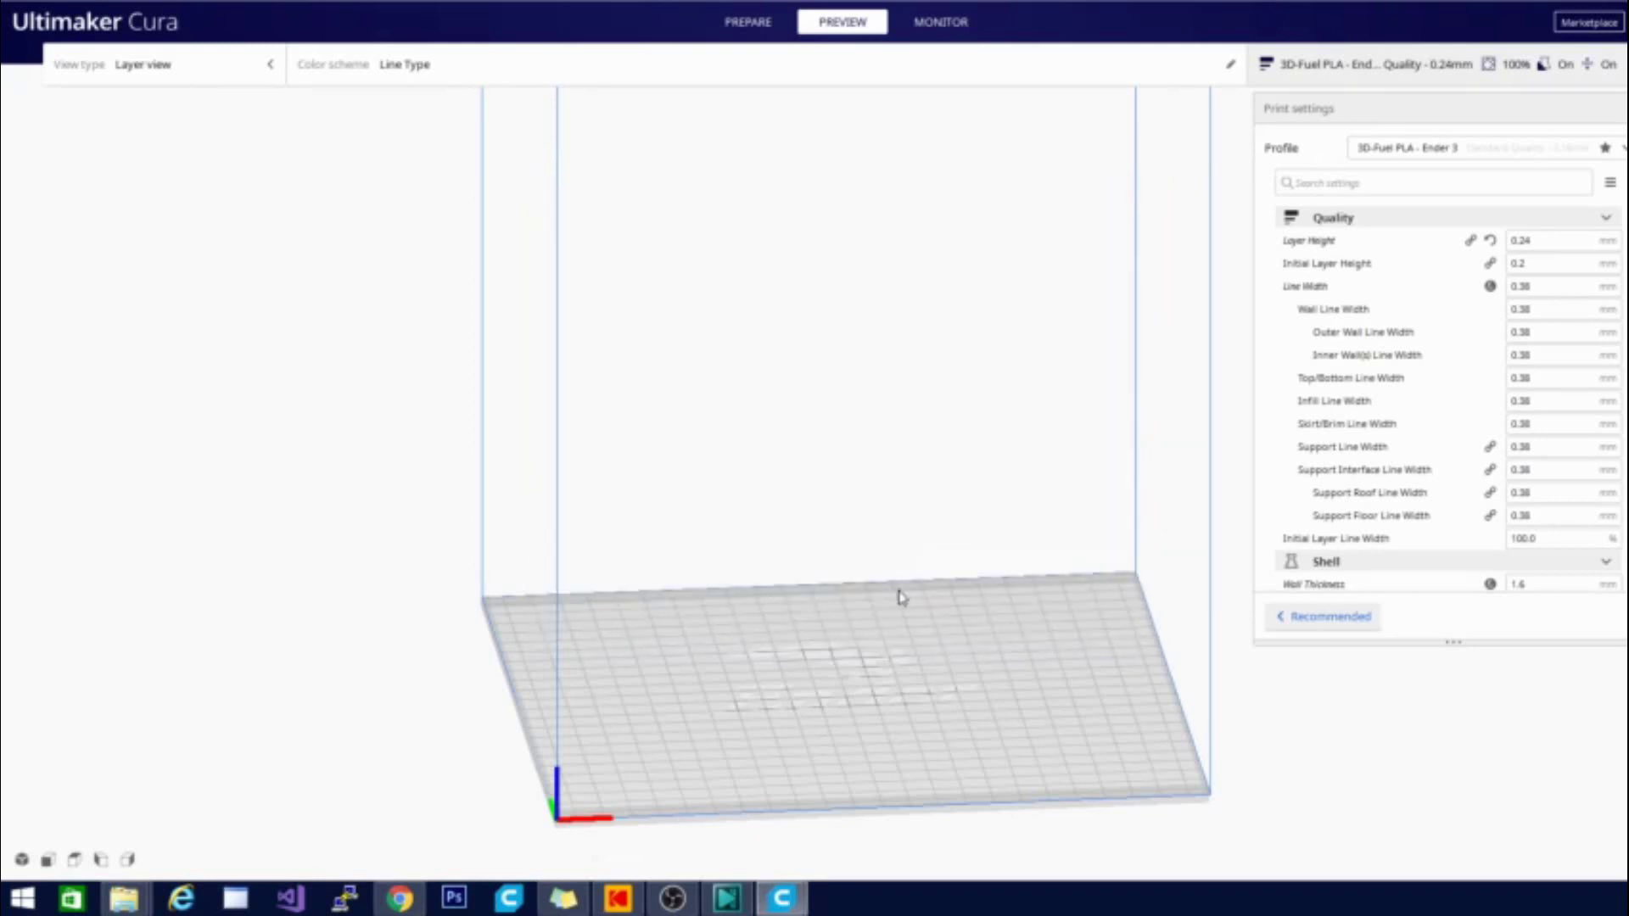
Step: Orbit around the empty Cura build plate, then switch to the KODAK 3D Slicer
right_drag(742, 647, 585, 640)
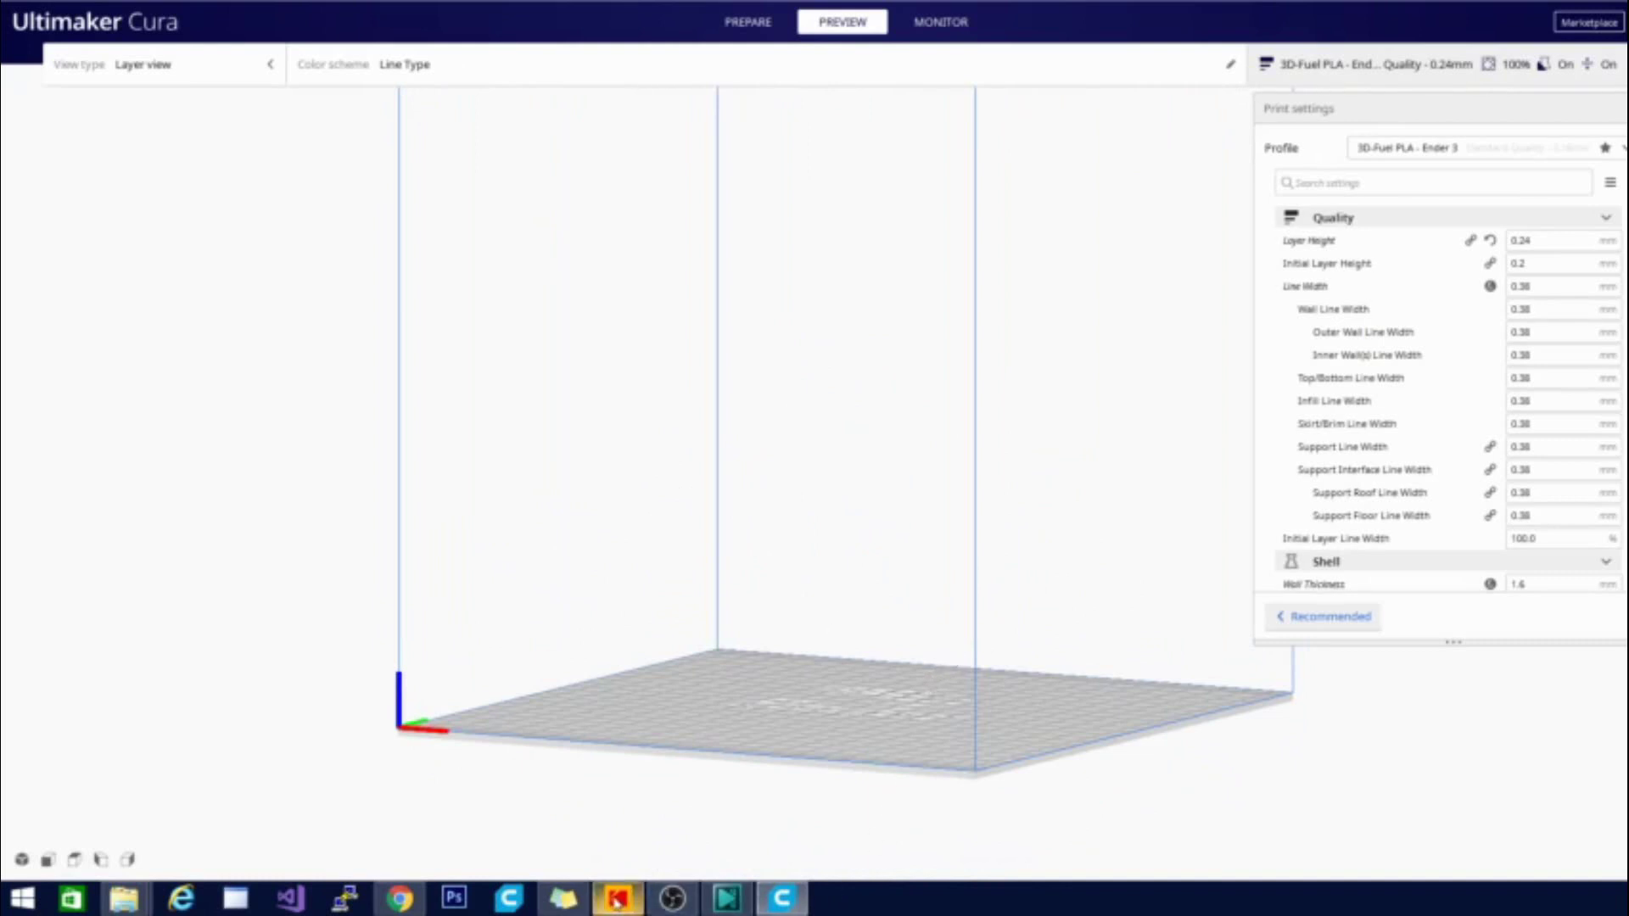
mouse_move(614, 899)
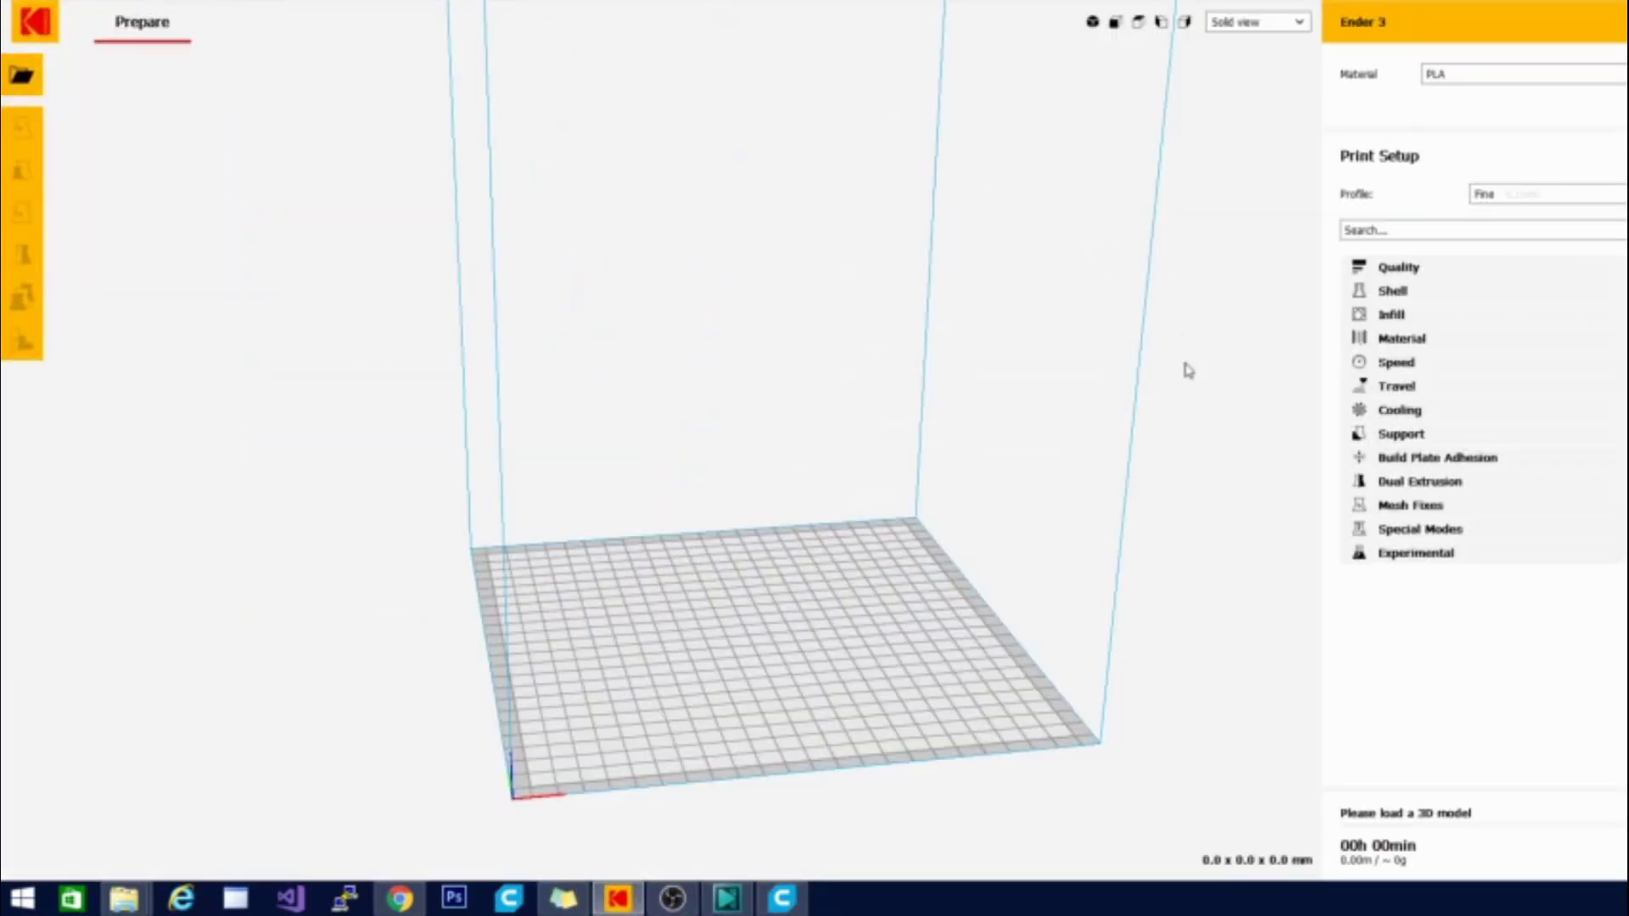
right_drag(835, 528, 976, 527)
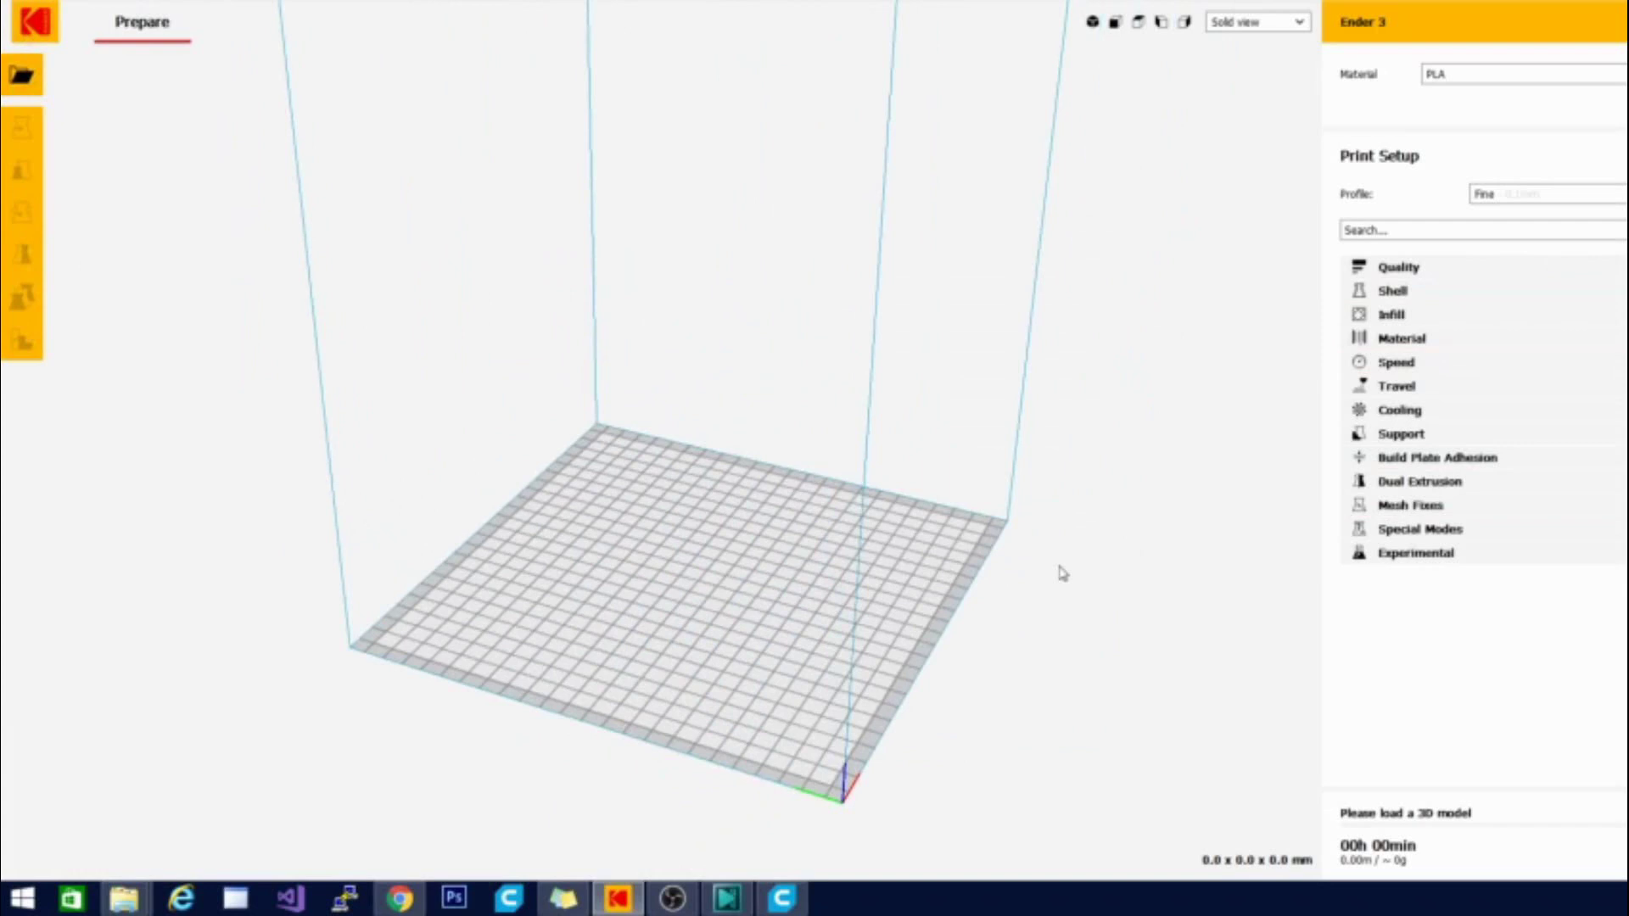
right_drag(560, 526, 771, 512)
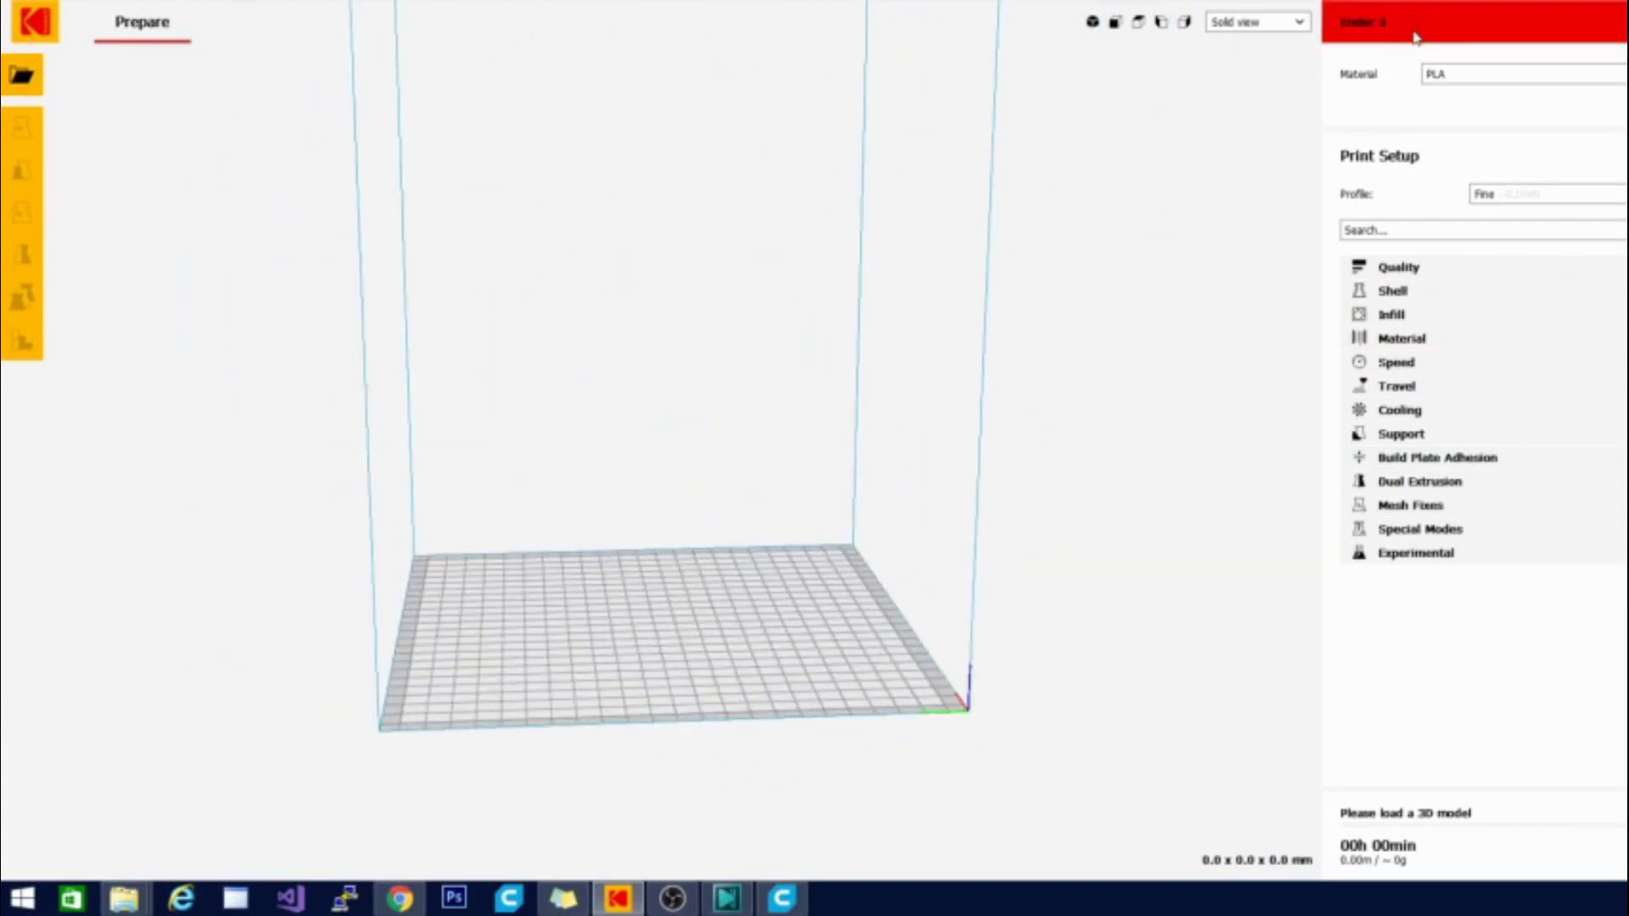
right_drag(963, 498, 955, 533)
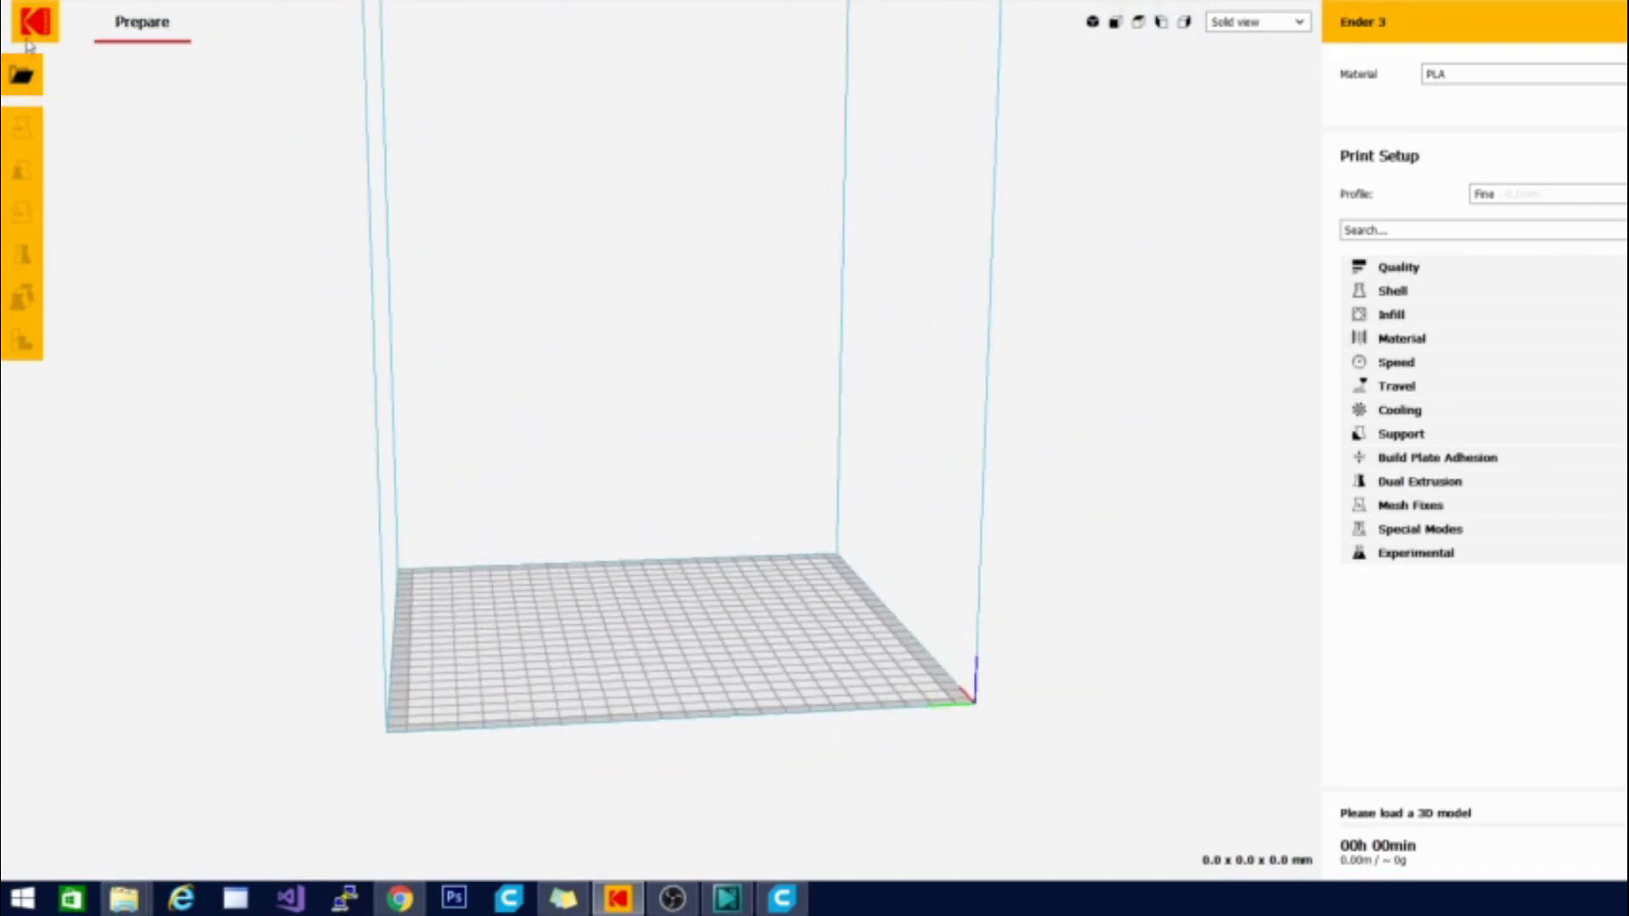
right_drag(557, 531, 617, 552)
right_drag(727, 614, 864, 560)
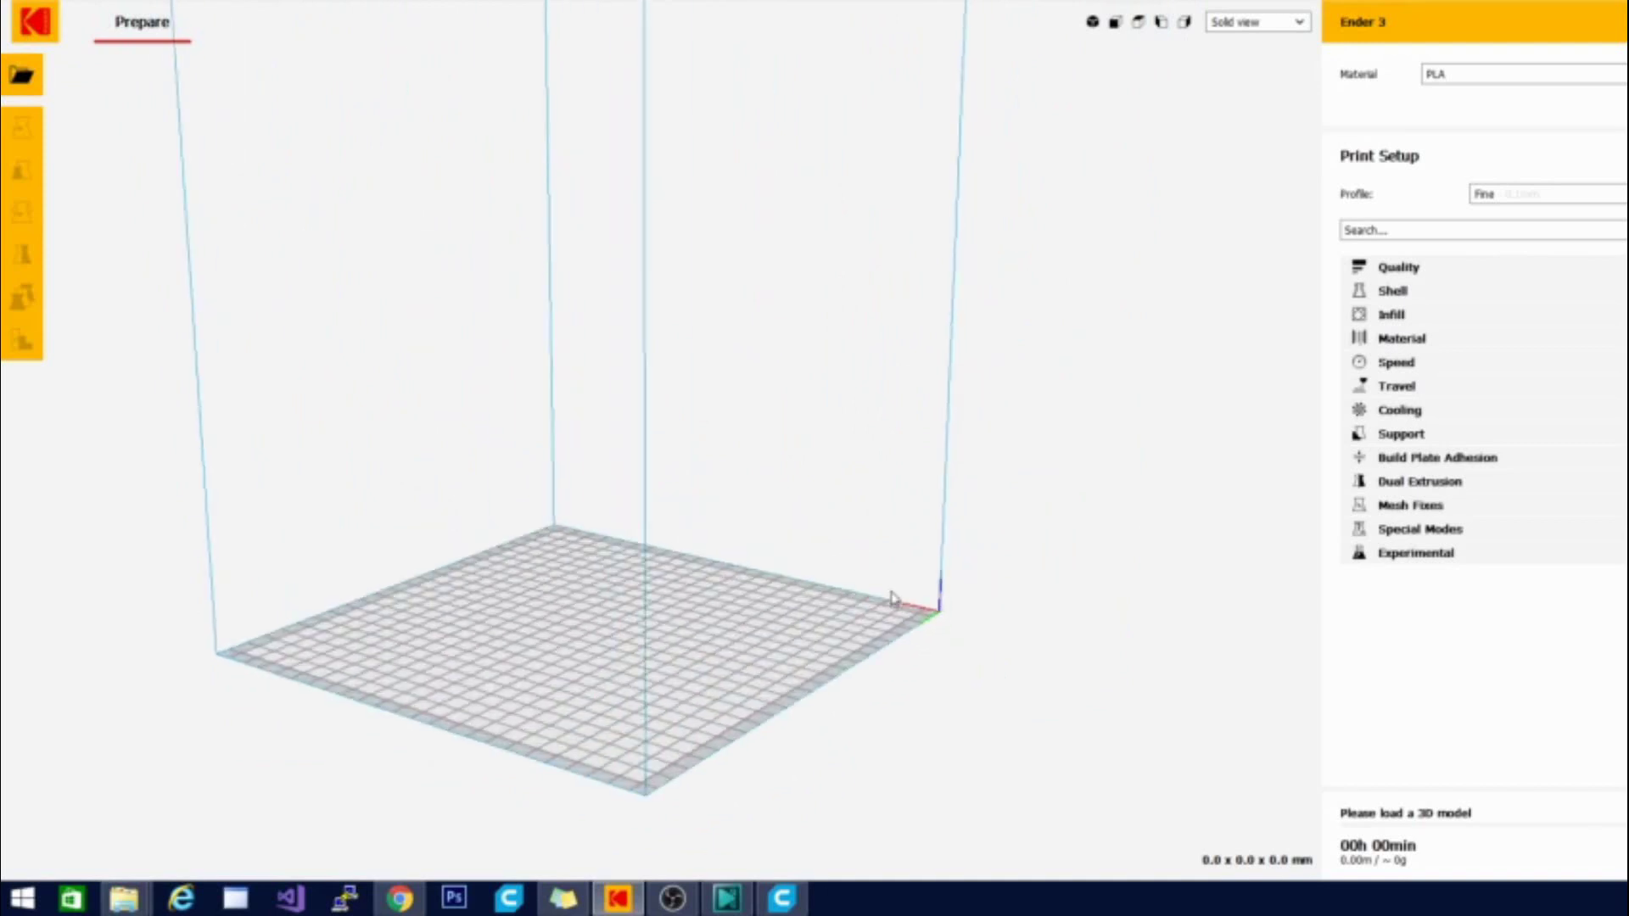
Step: Return to Ultimaker Cura and orbit and zoom in on the build plate surface
key(alt+Tab)
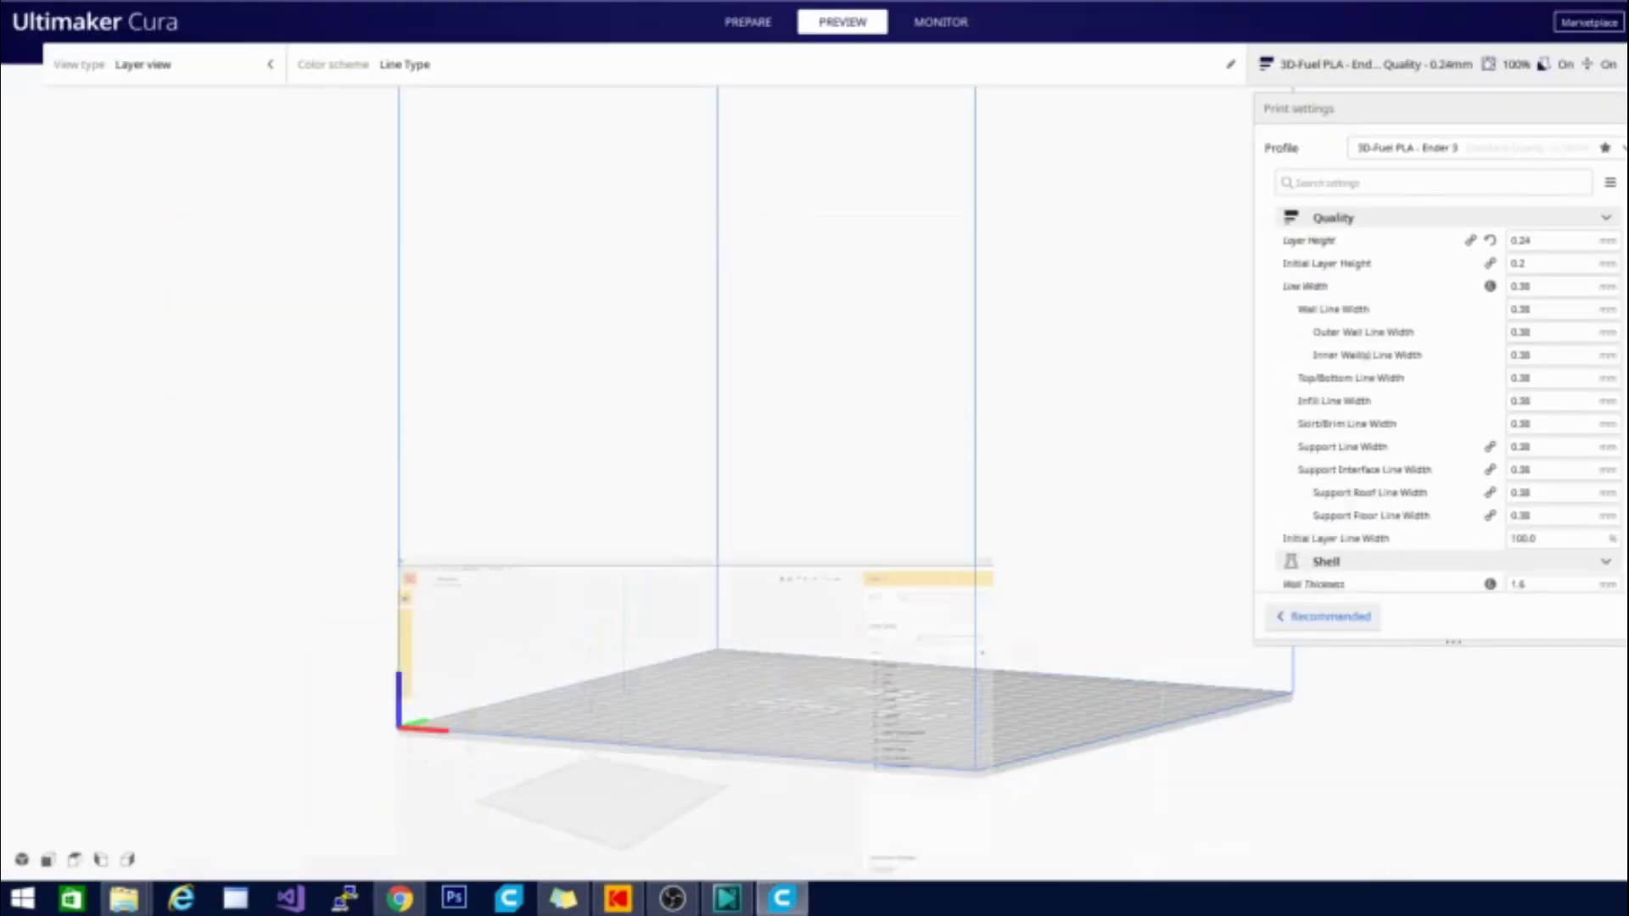
right_drag(839, 593, 1018, 645)
scroll(1211, 689, up, 5)
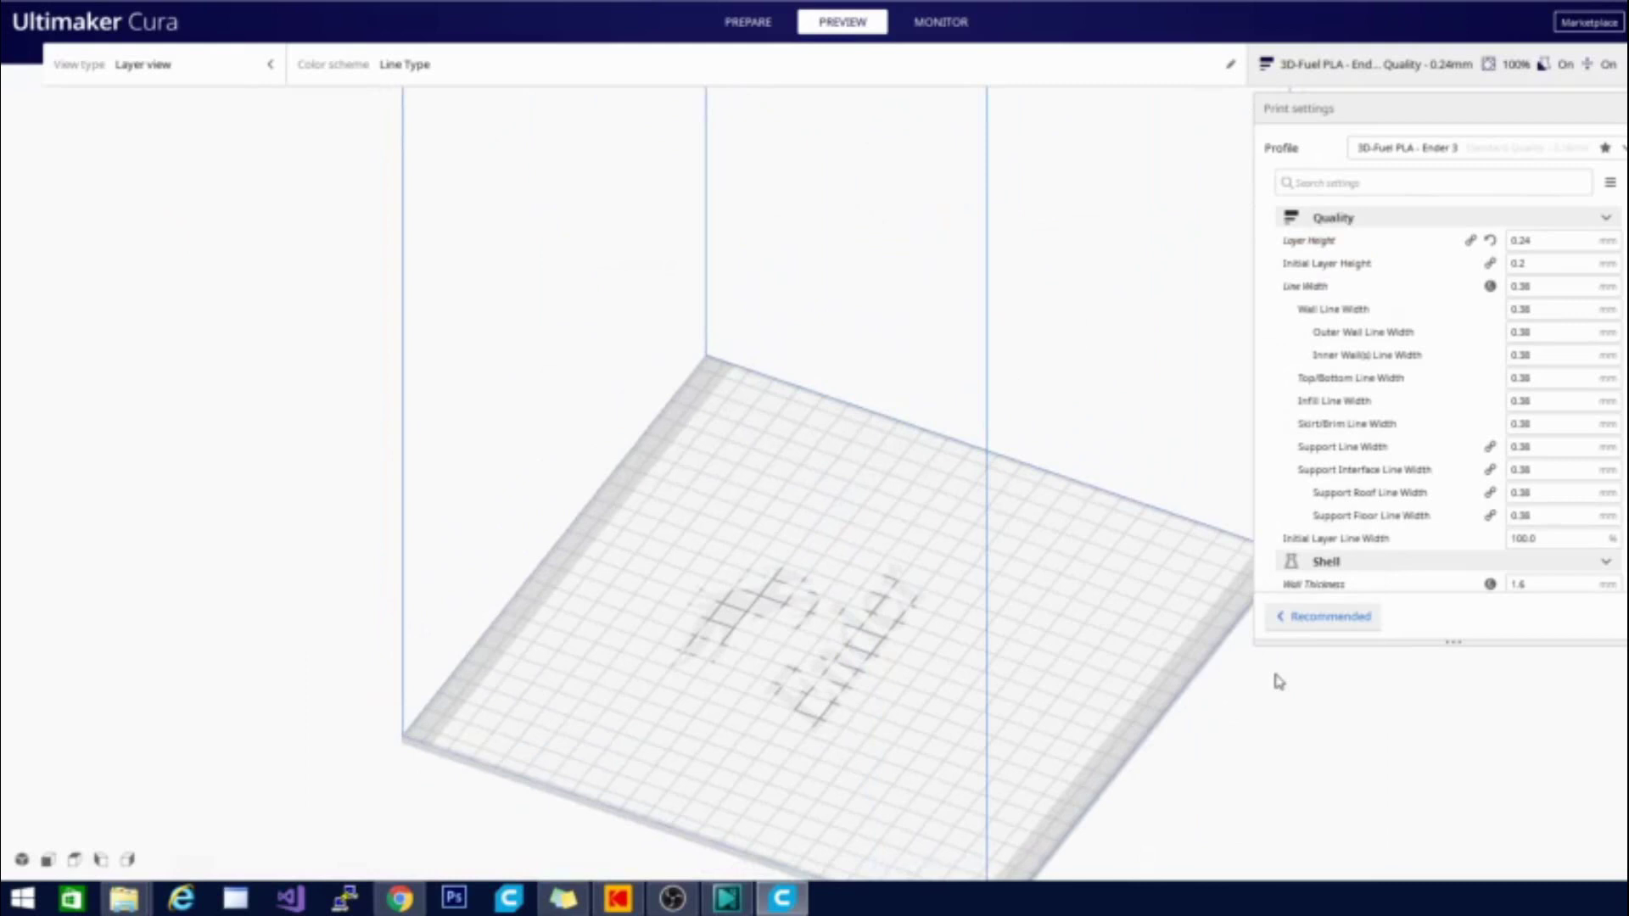